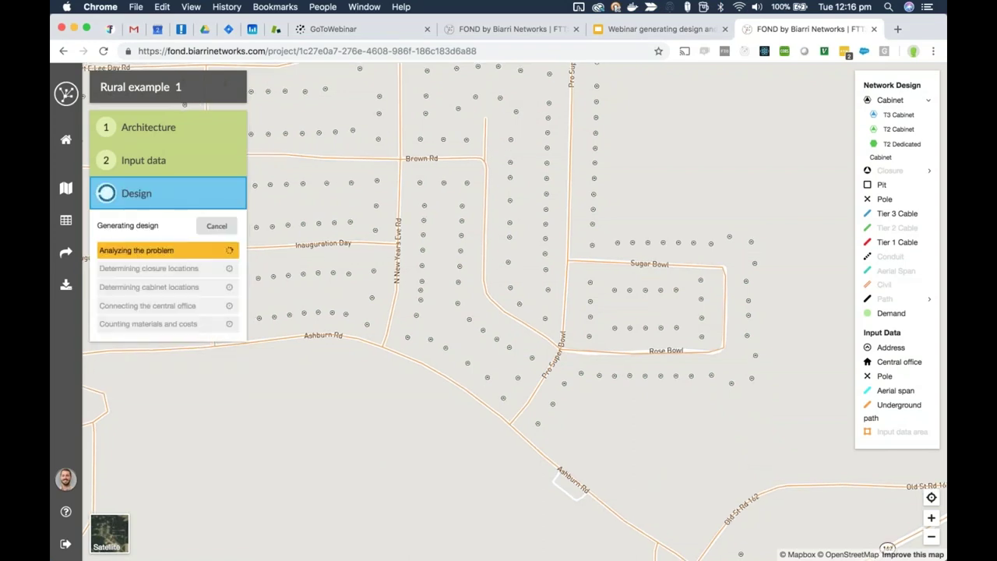
# Step: Zoom out on the map while the Rural example 1 design generates
pyautogui.scroll(-3, 598, 297)
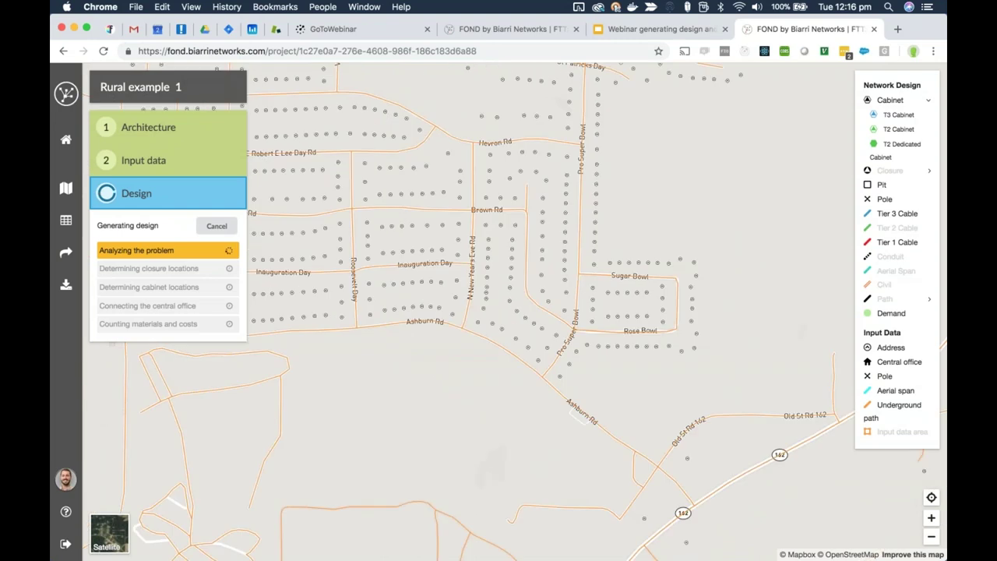
pyautogui.scroll(-1, 598, 304)
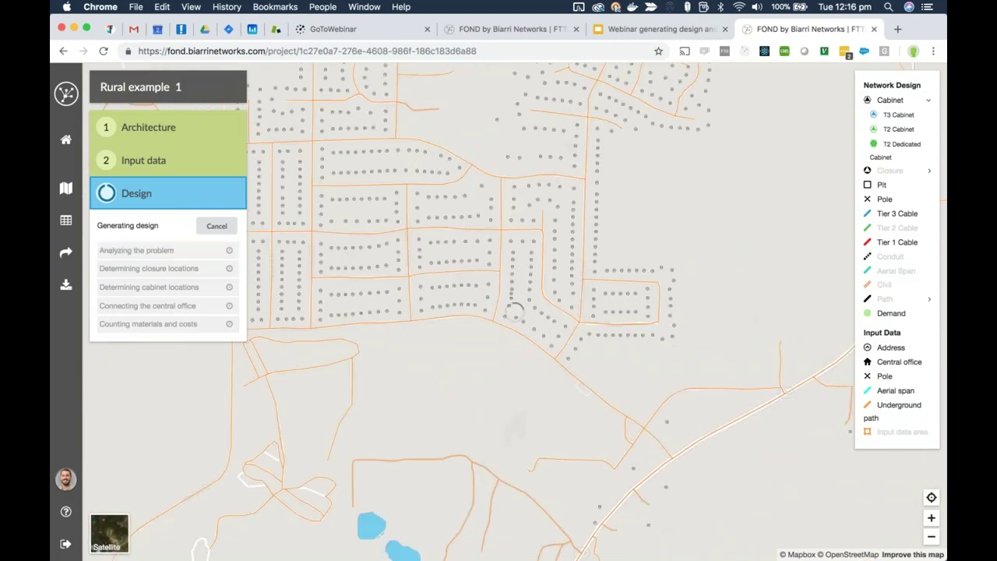
# Step: Present the webinar slide deck full screen and advance to the Example 2 slide
pyautogui.click(649, 30)
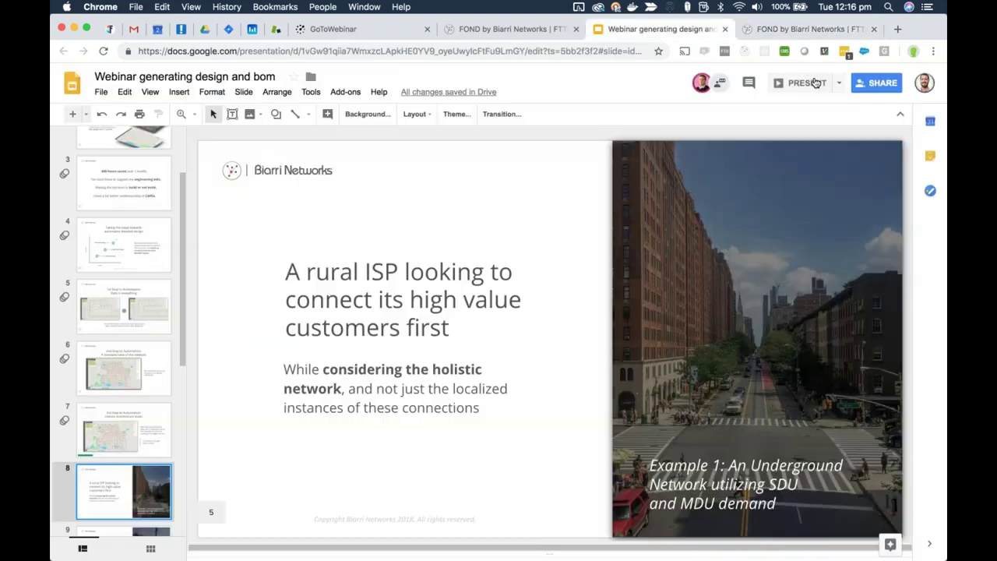
pyautogui.click(806, 82)
pyautogui.press('Right')
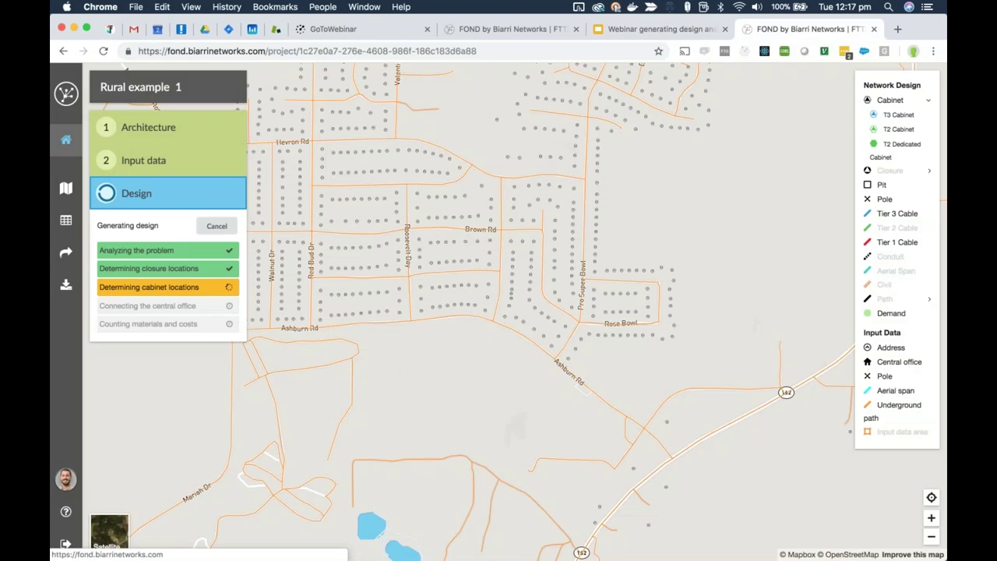
# Step: Start a new project from the Projects page and name it 'electricity coop 2'
pyautogui.click(66, 139)
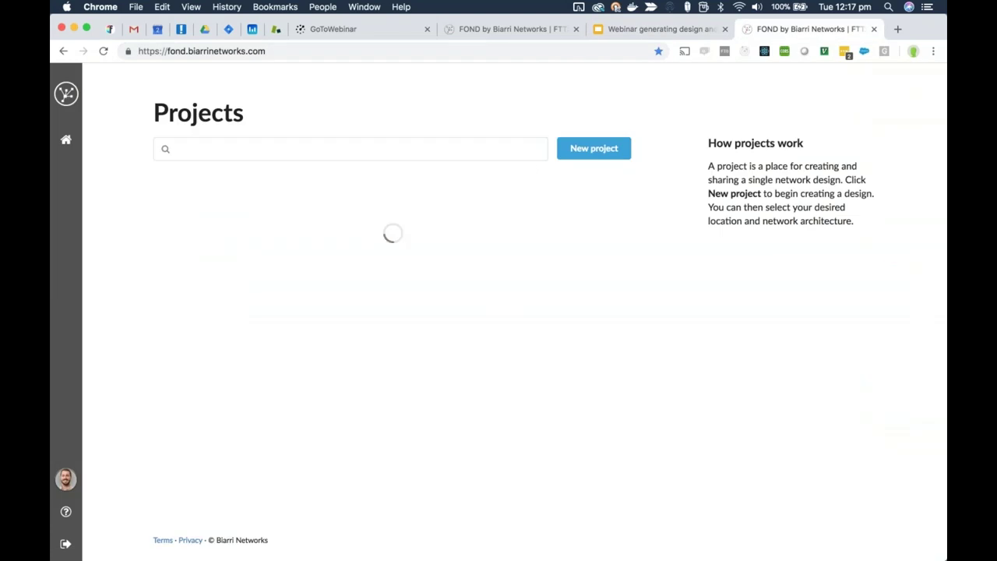
pyautogui.click(586, 154)
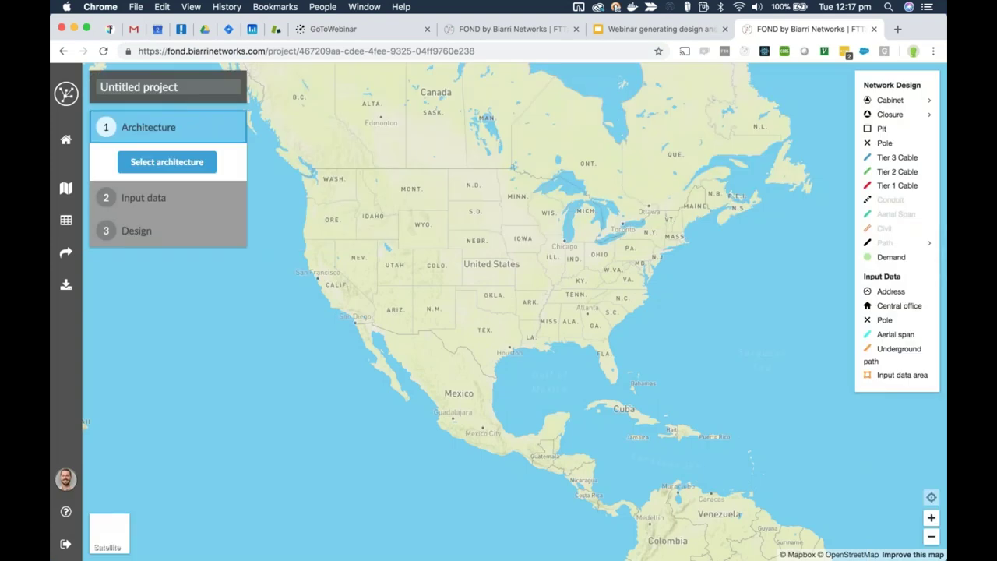
pyautogui.write('FOND')
pyautogui.press('BackSpace')
pyautogui.press('BackSpace')
pyautogui.press('BackSpace')
pyautogui.press('BackSpace')
pyautogui.write('aer')
pyautogui.press('BackSpace')
pyautogui.press('BackSpace')
pyautogui.press('BackSpace')
pyautogui.write('elect ')
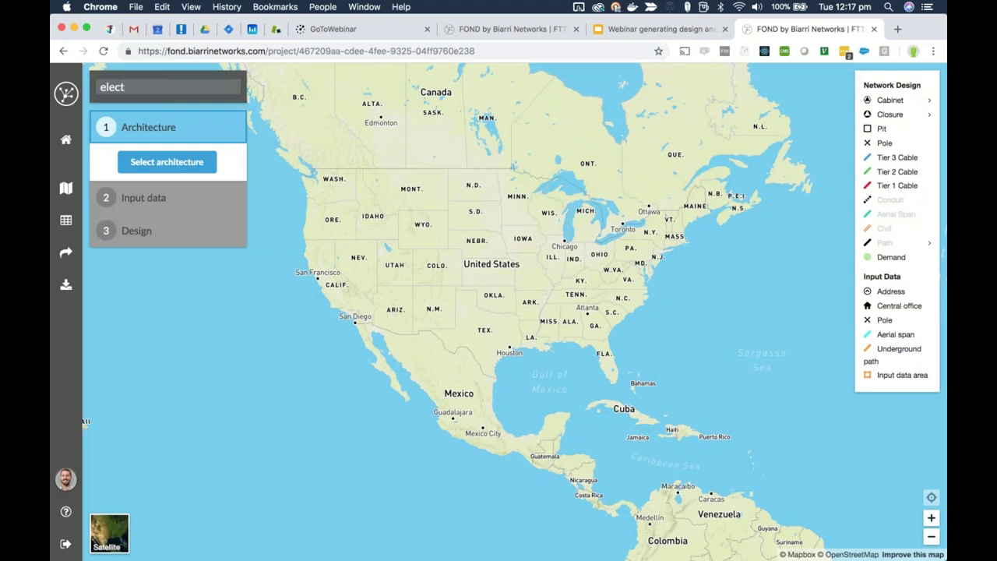
pyautogui.write('ricity coop  2')
# Step: Confirm the project name, dismiss the server error, and bring up architecture selection
pyautogui.click(350, 141)
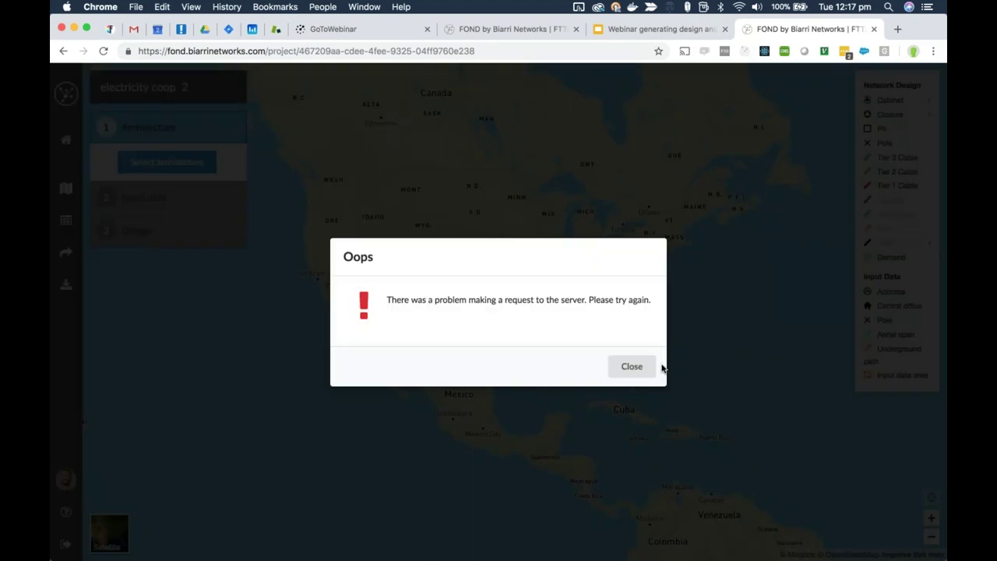
pyautogui.click(652, 366)
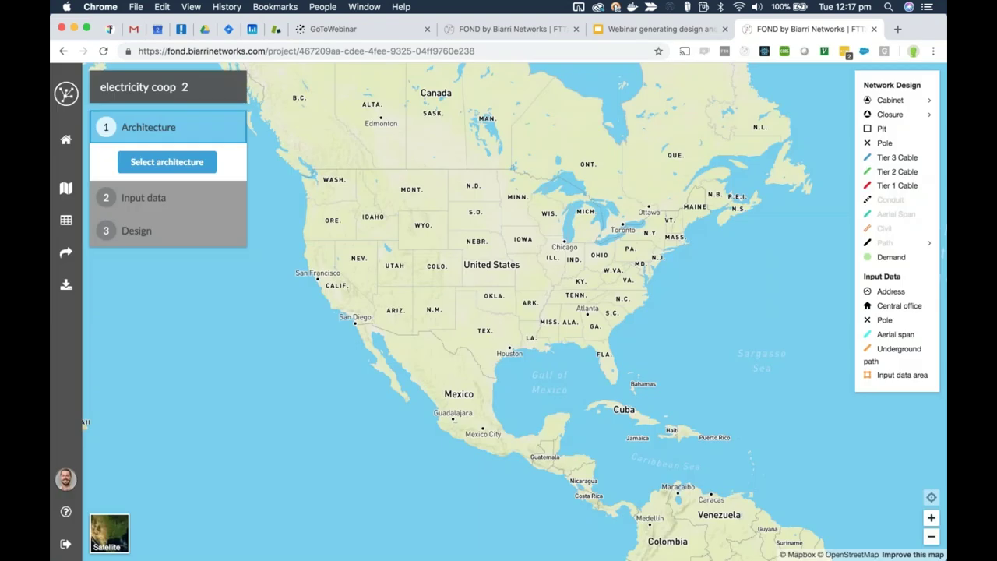
pyautogui.click(167, 162)
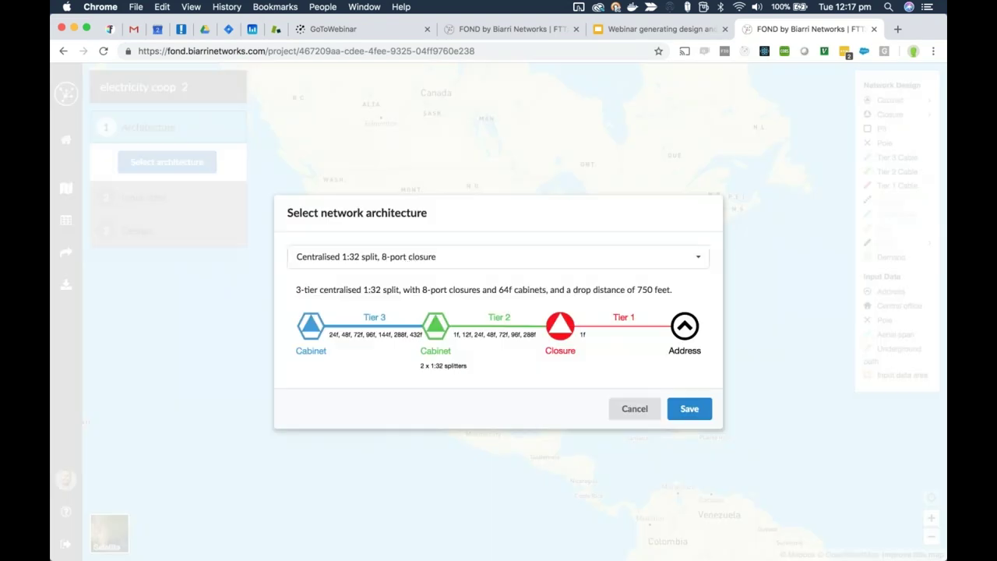
# Step: Choose and save the 'Centralised 1:32 split, 288f cabinet, 8-port closure' architecture
pyautogui.click(412, 262)
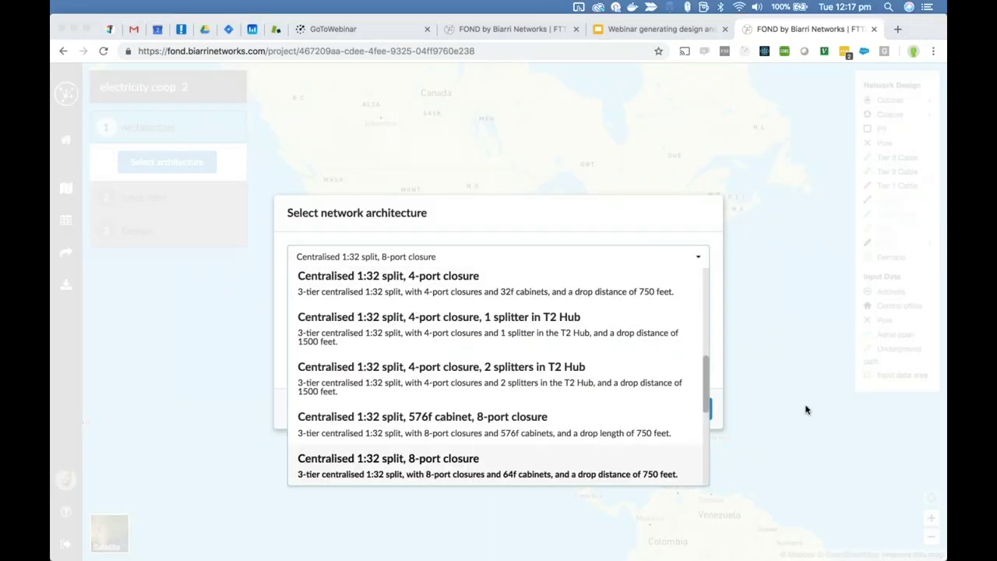
pyautogui.scroll(-4, 551, 322)
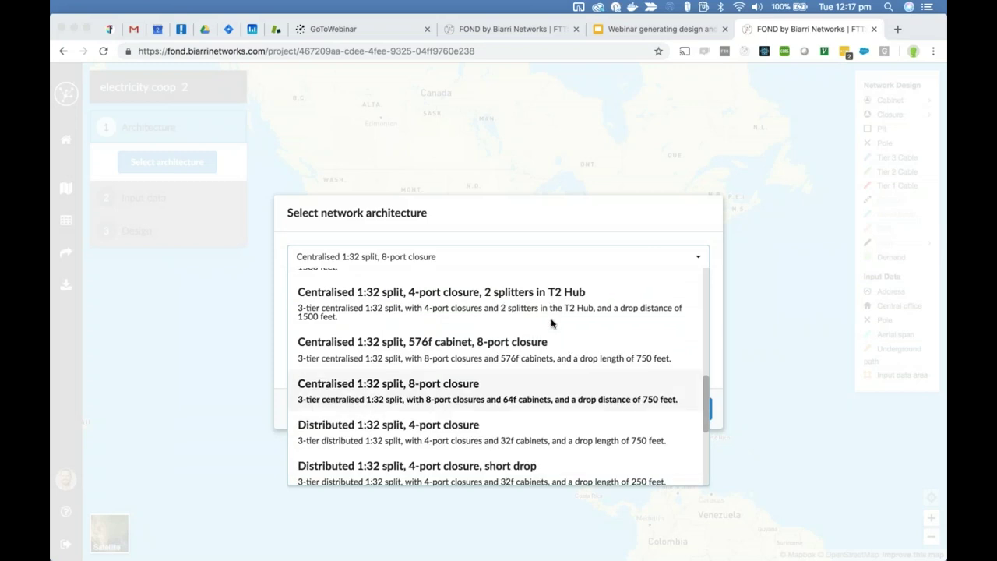
pyautogui.scroll(-4, 551, 323)
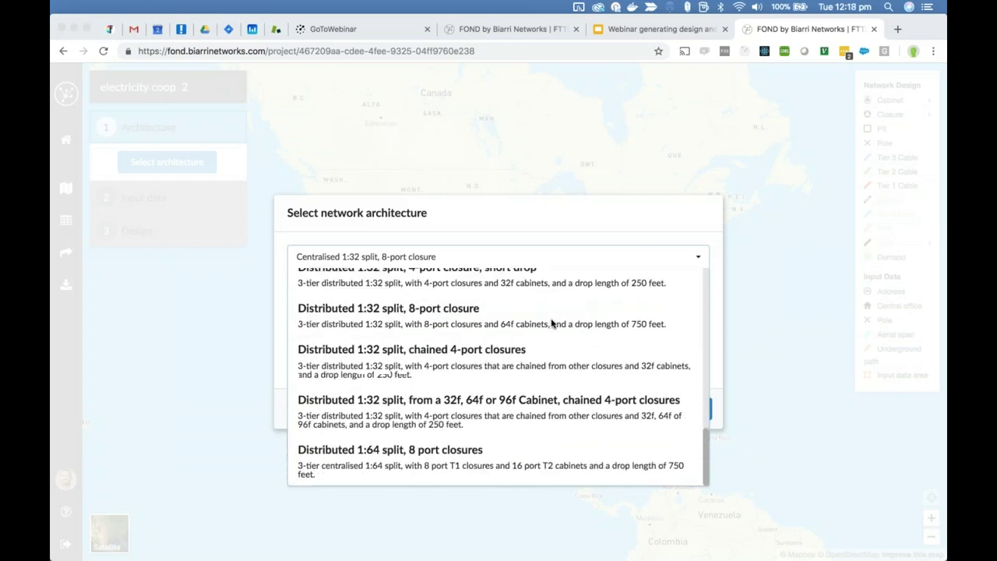
pyautogui.scroll(5, 550, 322)
pyautogui.scroll(6, 551, 322)
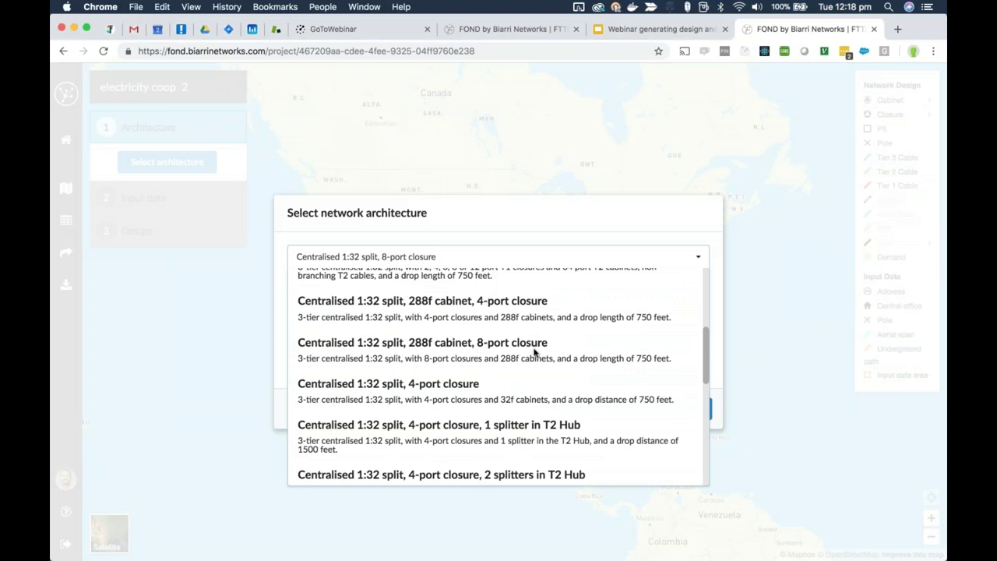
pyautogui.click(534, 353)
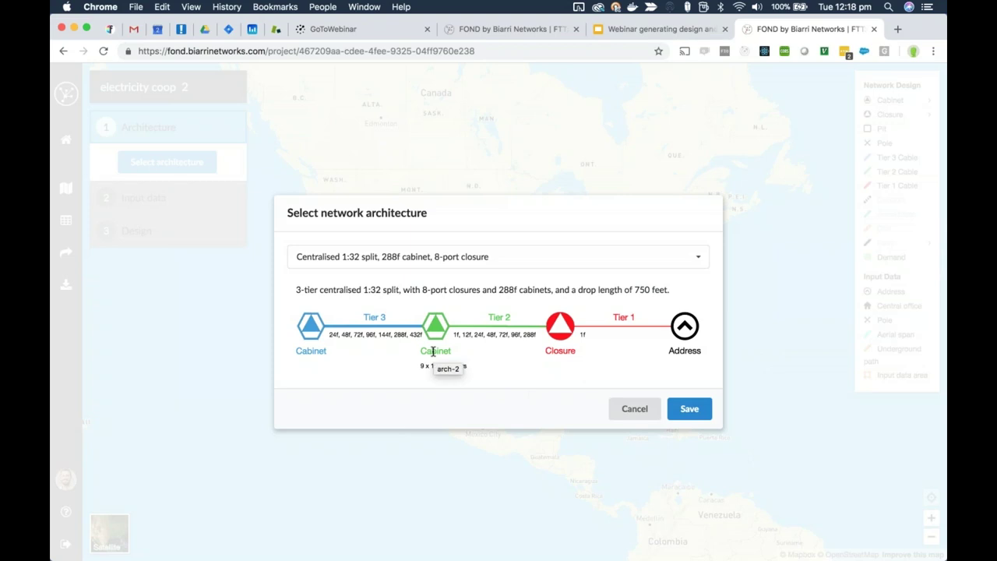
pyautogui.click(690, 409)
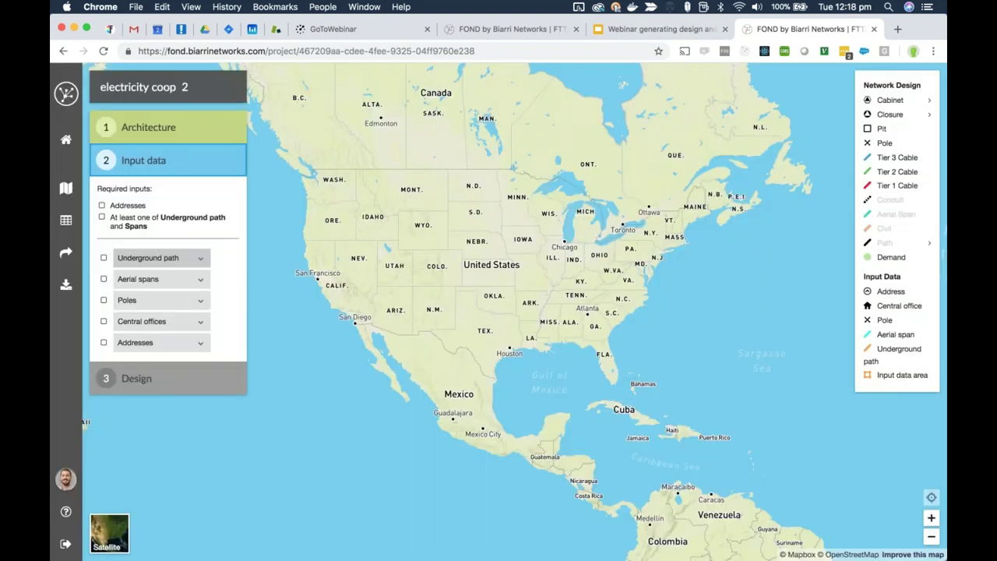
# Step: Upload the Aerial Span .dbf, .prj and .shp files as the aerial spans input
pyautogui.click(202, 278)
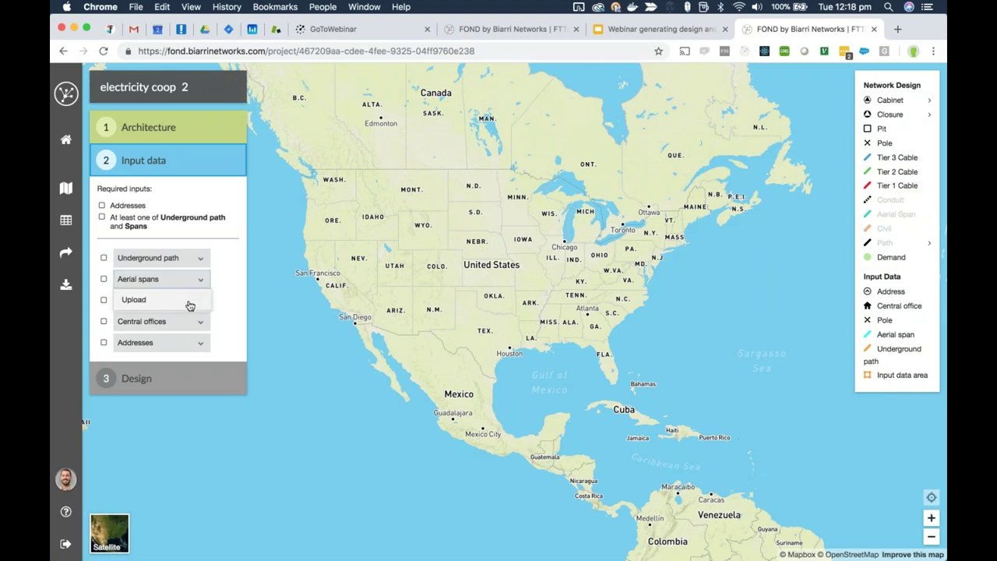
pyautogui.click(189, 302)
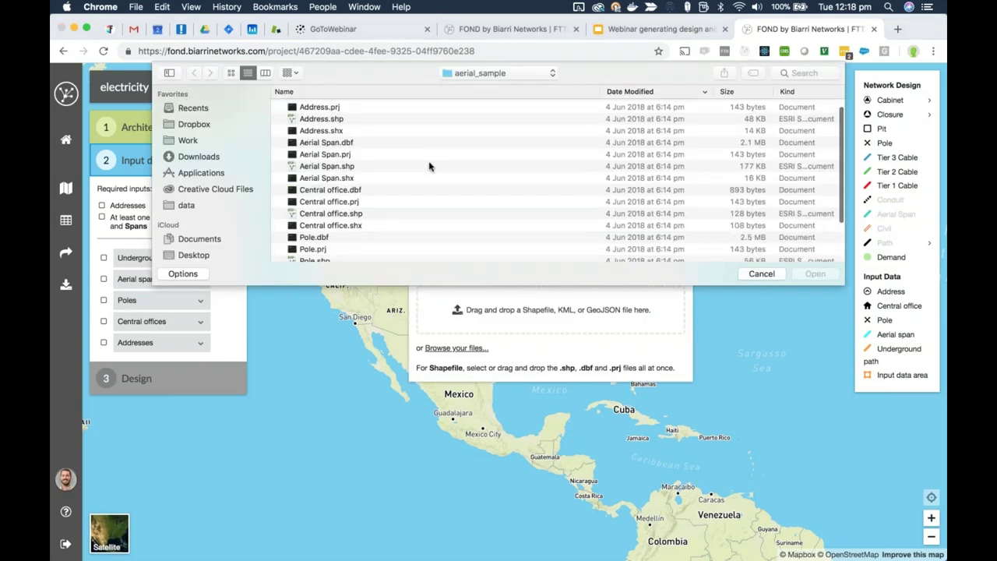
pyautogui.scroll(-3, 429, 166)
pyautogui.scroll(2, 390, 148)
pyautogui.click(345, 123)
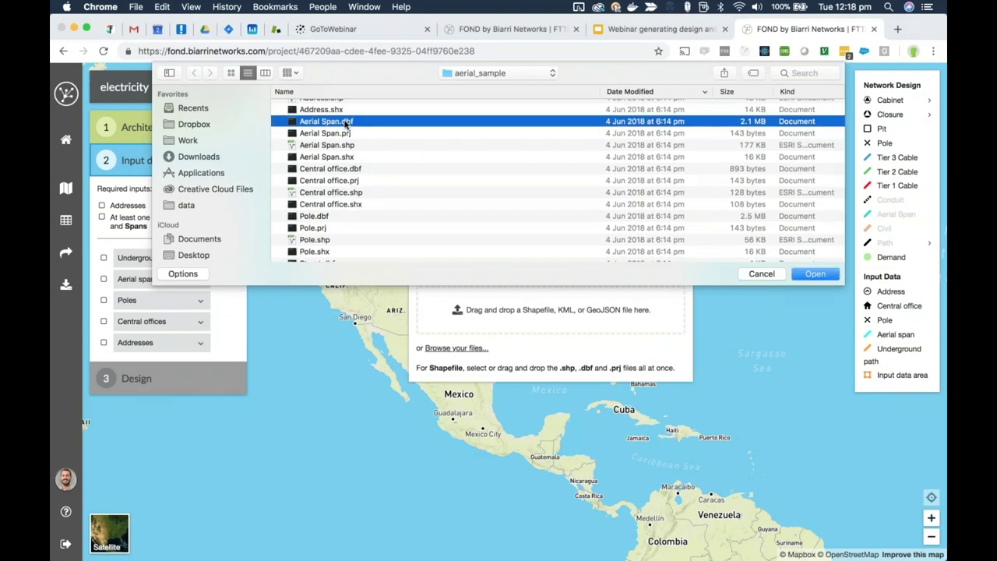
pyautogui.hotkey('shift', 'Down')
pyautogui.hotkey('shift', 'Down')
pyautogui.click(804, 278)
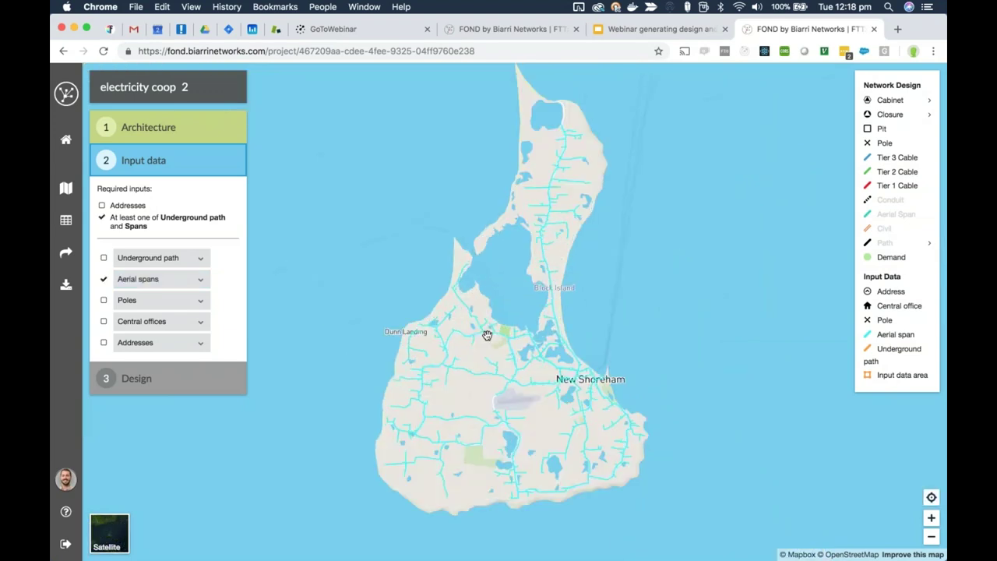
# Step: Zoom in along West Rd to check the cyan spans and begin the Poles upload
pyautogui.scroll(3, 452, 334)
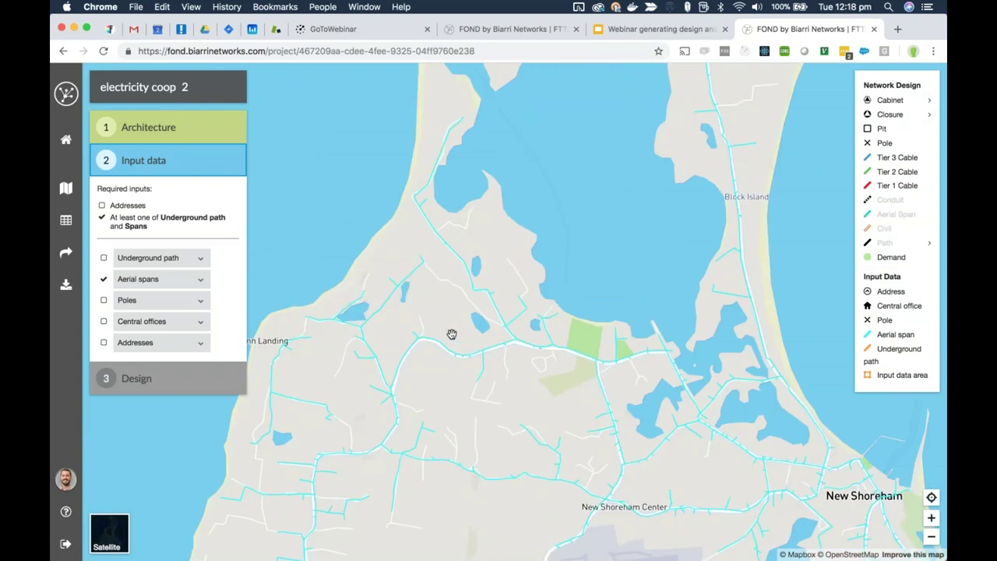
pyautogui.scroll(3, 452, 334)
pyautogui.scroll(1, 544, 358)
pyautogui.scroll(2, 544, 359)
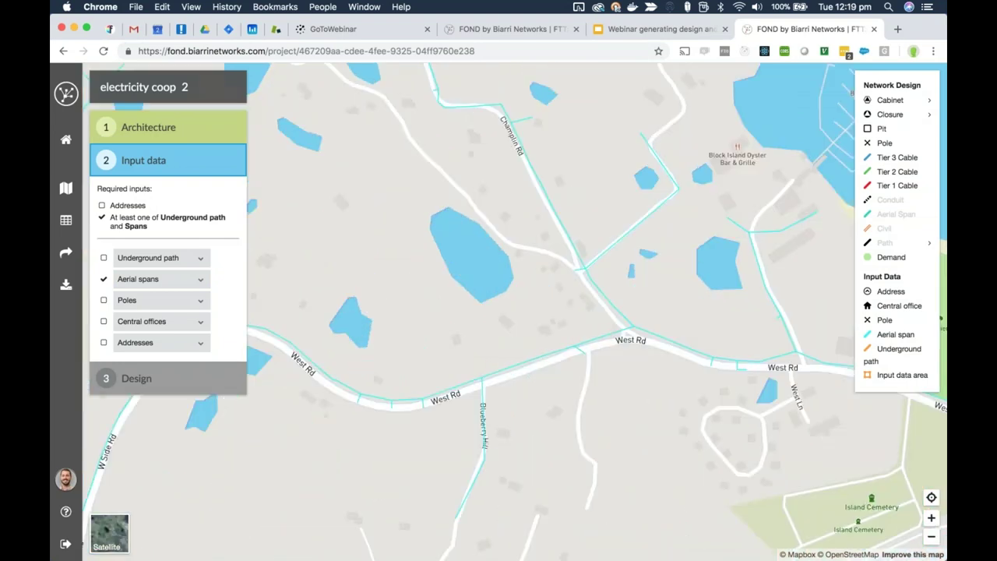
pyautogui.moveTo(469, 315); pyautogui.dragTo(445, 221)
pyautogui.click(187, 301)
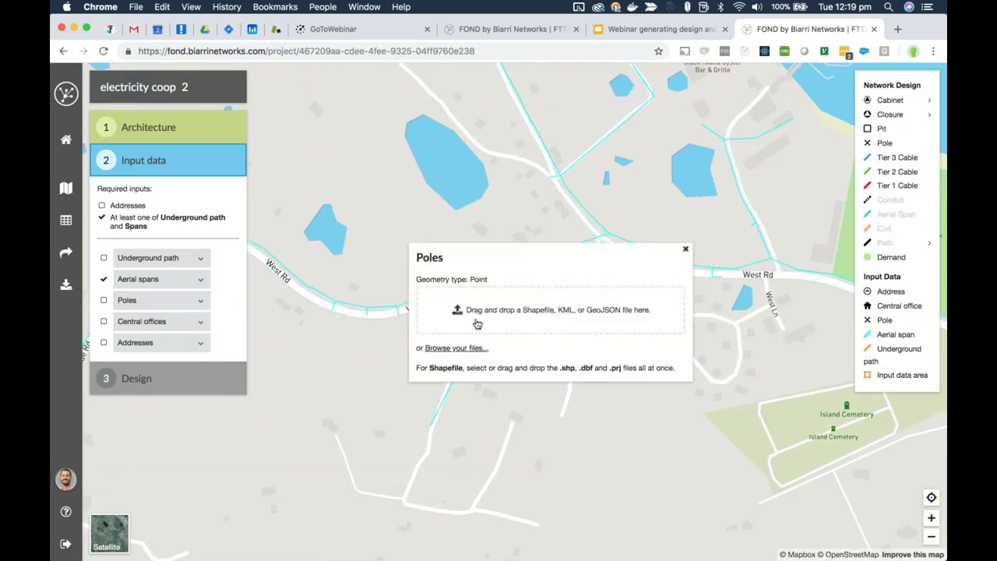
# Step: Upload Pole.dbf, Pole.prj and Pole.shp from aerial_sample as the poles input
pyautogui.click(477, 323)
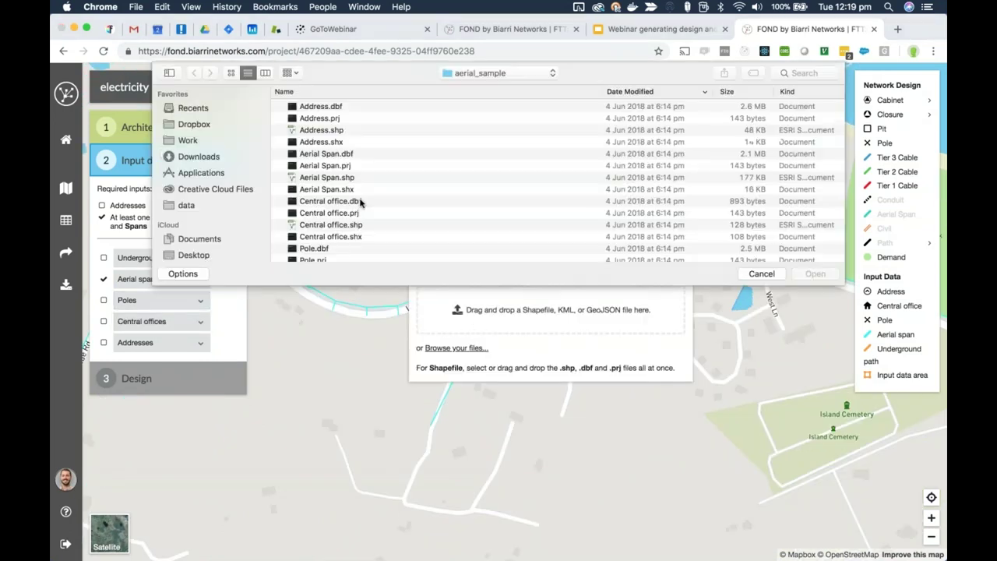
pyautogui.scroll(-3, 360, 202)
pyautogui.click(327, 173)
pyautogui.keyDown('shift'); pyautogui.click(327, 185); pyautogui.keyUp('shift')
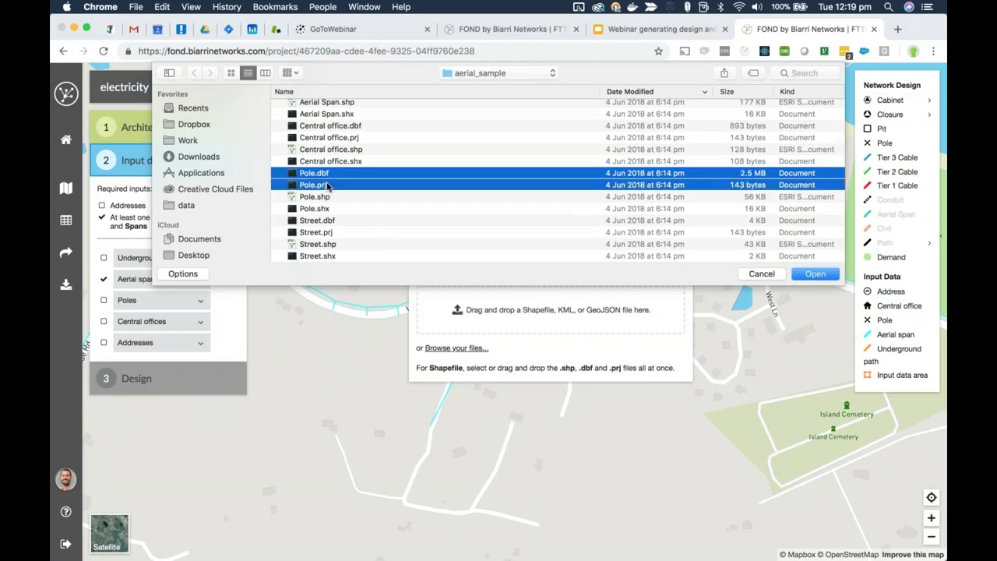
pyautogui.keyDown('shift'); pyautogui.click(328, 197); pyautogui.keyUp('shift')
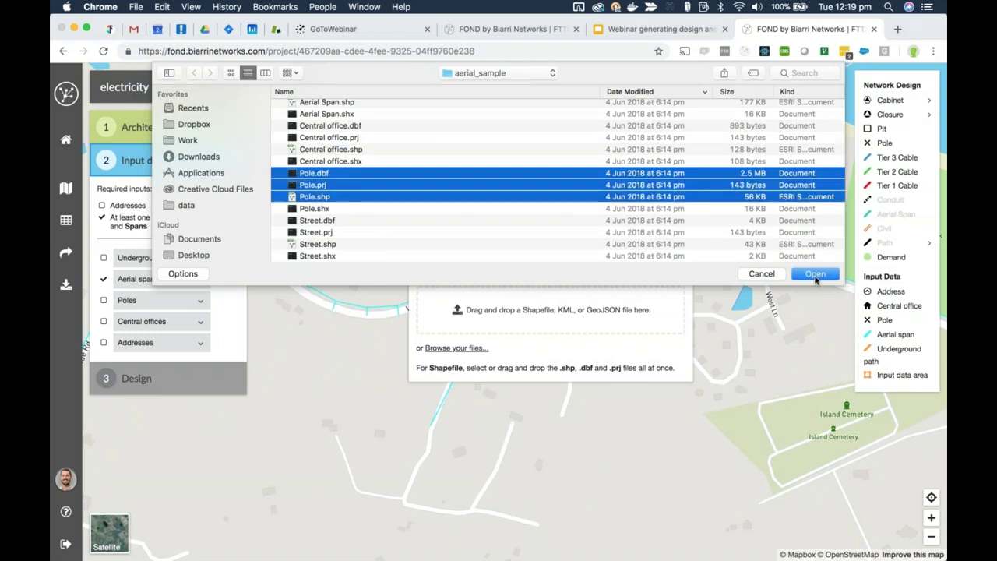
pyautogui.click(816, 277)
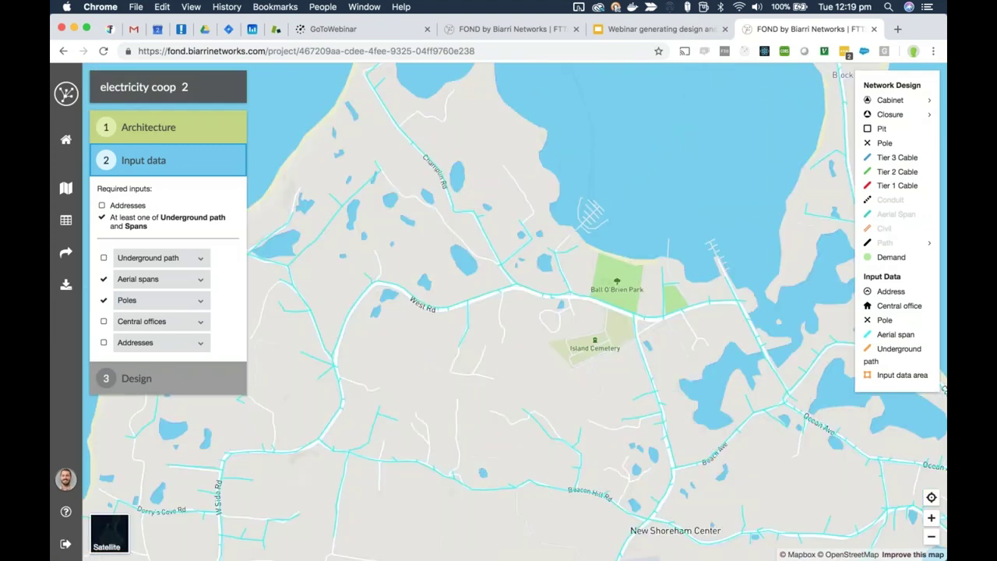
# Step: Inspect pole markers along West Rd and Bluebell Hill, then show the Addresses options
pyautogui.scroll(3, 468, 304)
pyautogui.scroll(2, 468, 304)
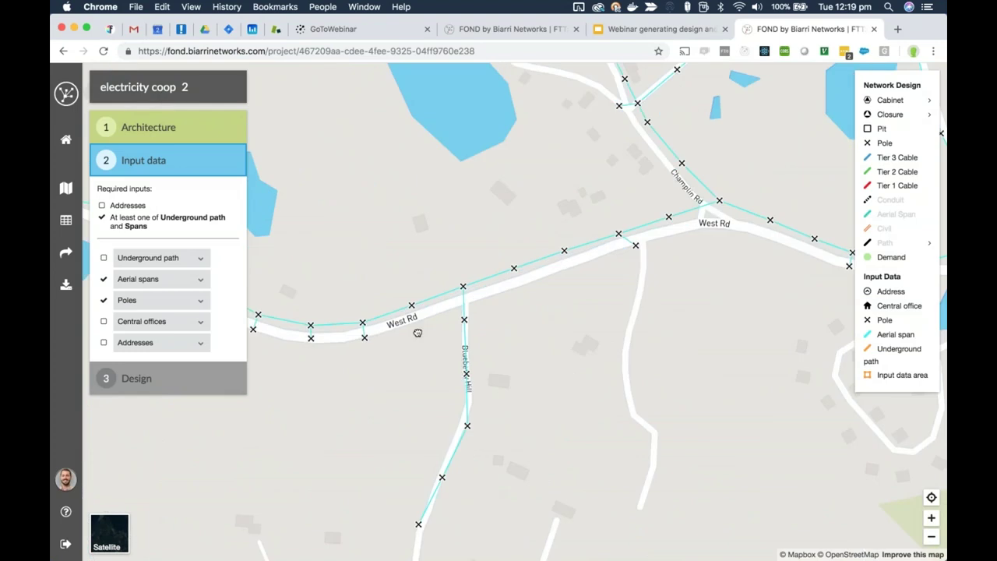
pyautogui.moveTo(418, 332); pyautogui.dragTo(539, 323)
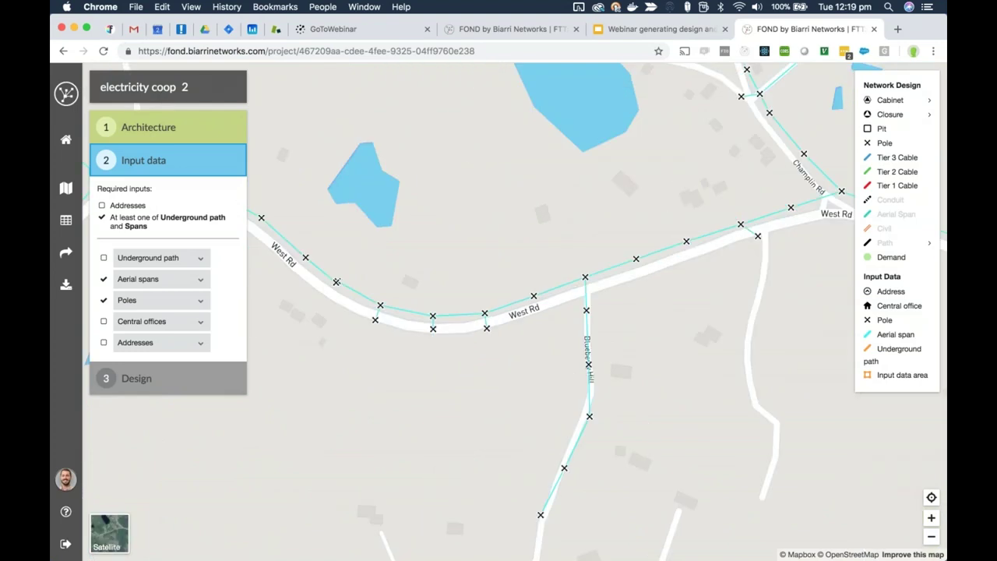
pyautogui.moveTo(466, 290); pyautogui.dragTo(471, 291)
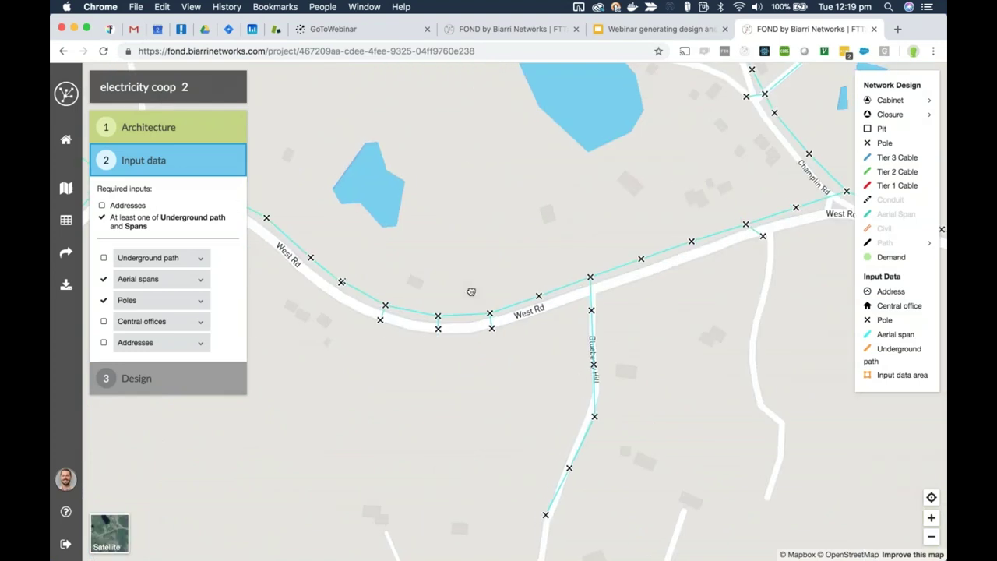
pyautogui.scroll(5, 471, 291)
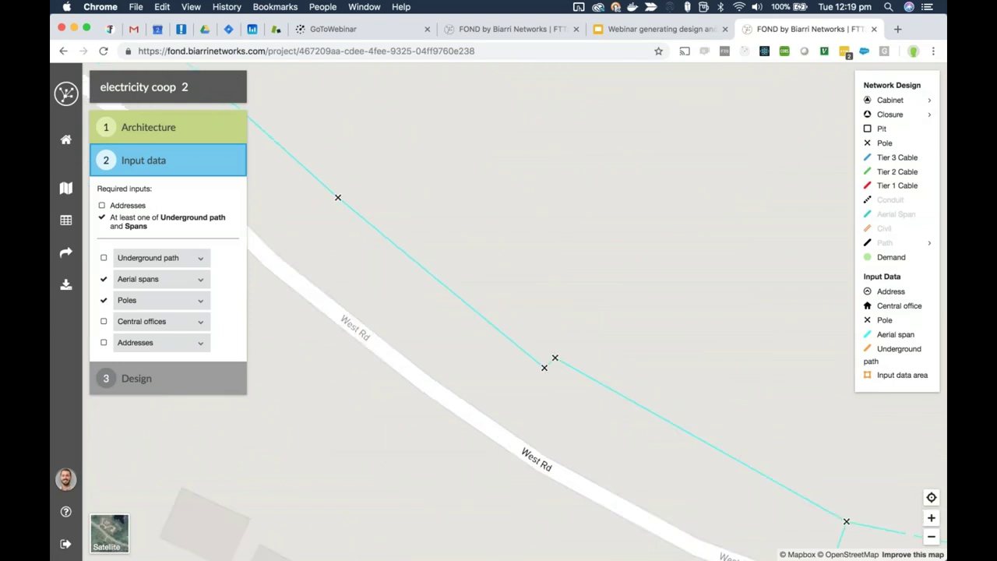
pyautogui.moveTo(478, 263); pyautogui.dragTo(430, 226)
pyautogui.scroll(-4, 584, 319)
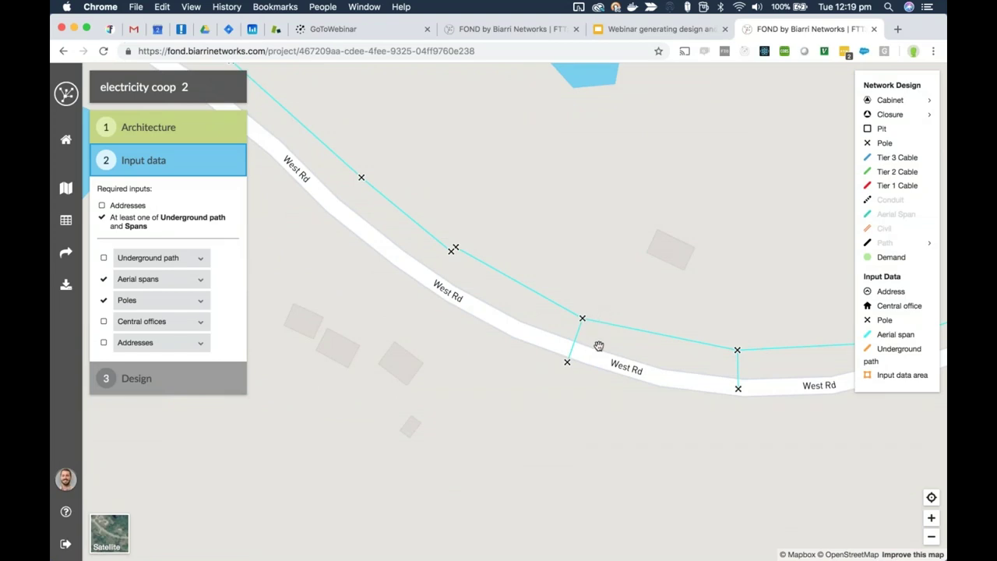
pyautogui.scroll(-5, 598, 345)
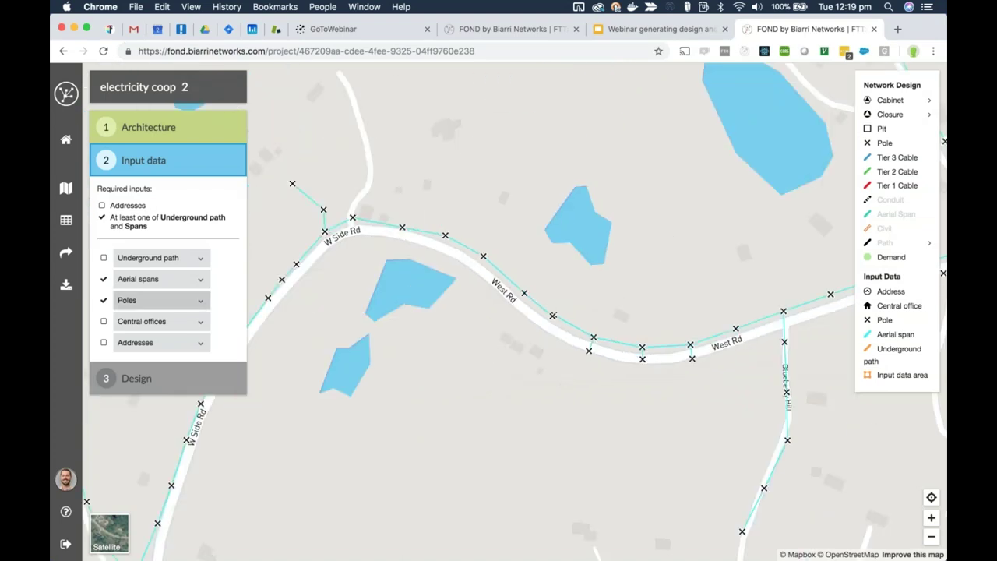
pyautogui.moveTo(598, 374); pyautogui.dragTo(434, 240)
pyautogui.click(160, 343)
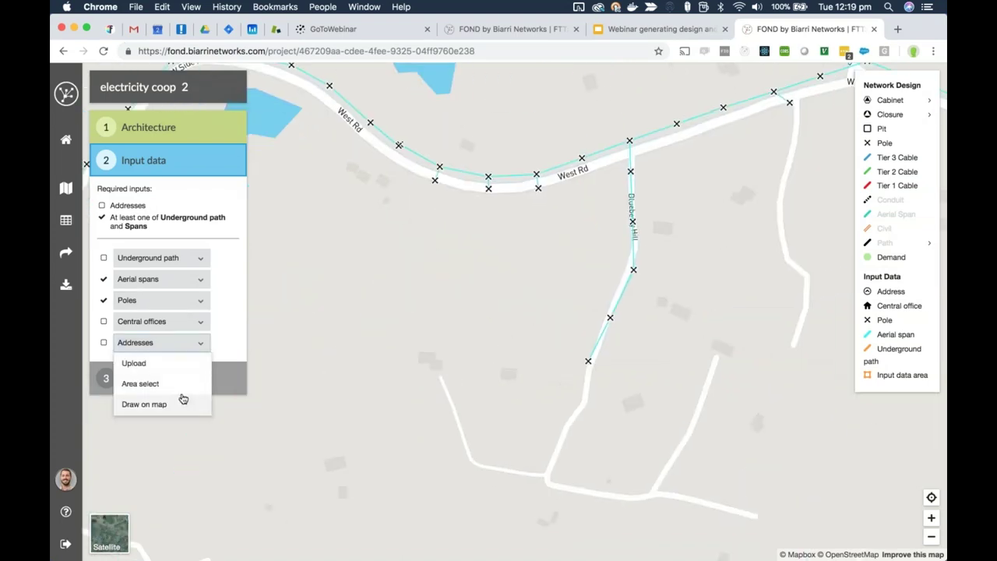
# Step: Cancel drawing addresses by hand and choose to upload address files instead
pyautogui.click(182, 403)
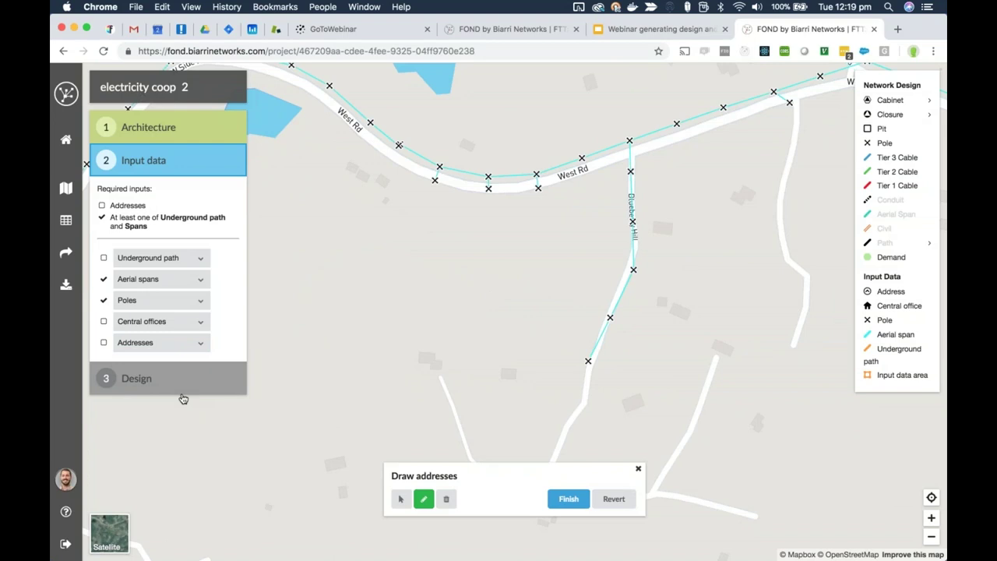
pyautogui.click(638, 468)
pyautogui.click(158, 342)
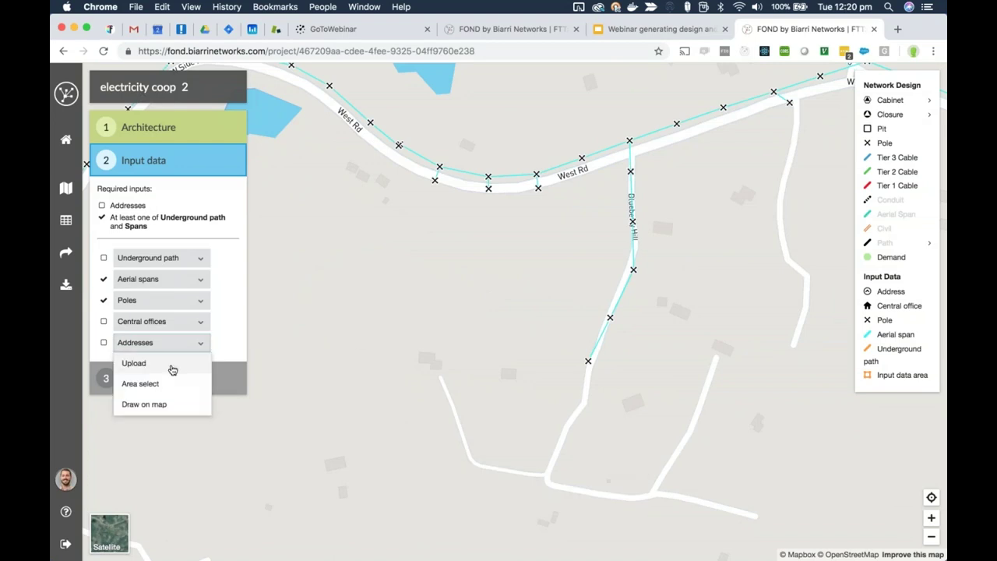
pyautogui.click(173, 366)
# Step: Upload Address.dbf, Address.prj and Address.shp, zooming out while they load
pyautogui.click(489, 315)
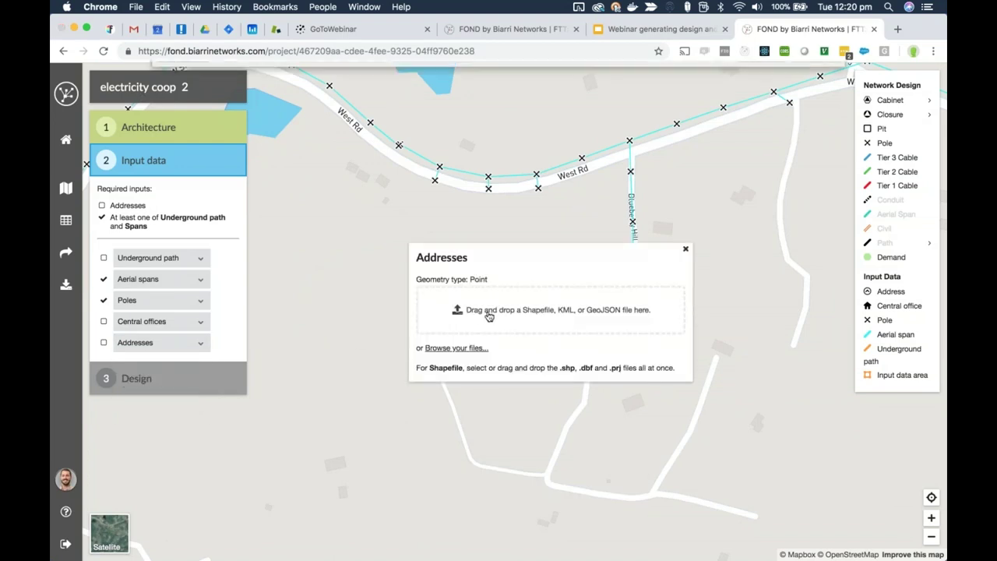
pyautogui.click(339, 108)
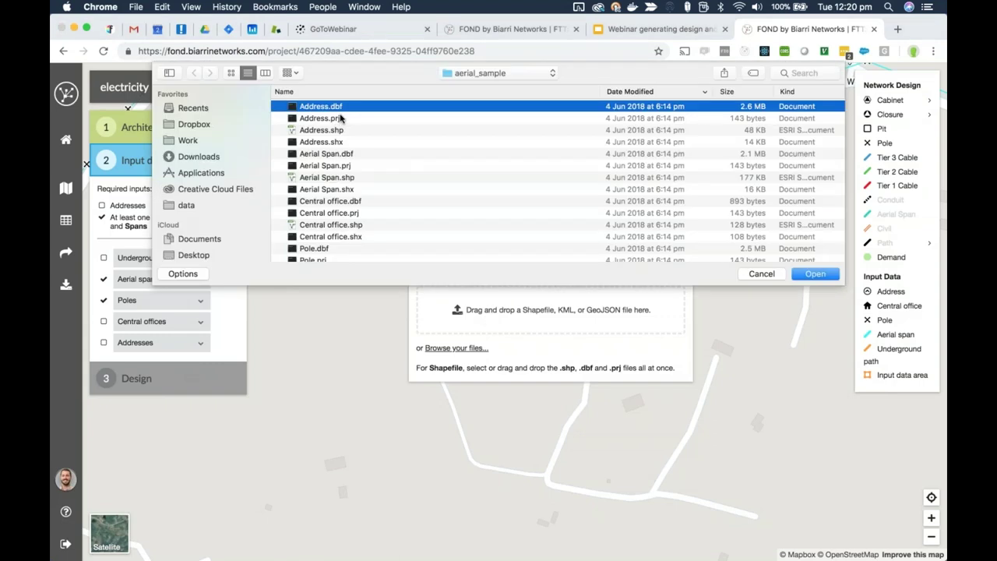
pyautogui.keyDown('super'); pyautogui.click(340, 117); pyautogui.keyUp('super')
pyautogui.keyDown('super'); pyautogui.click(343, 131); pyautogui.keyUp('super')
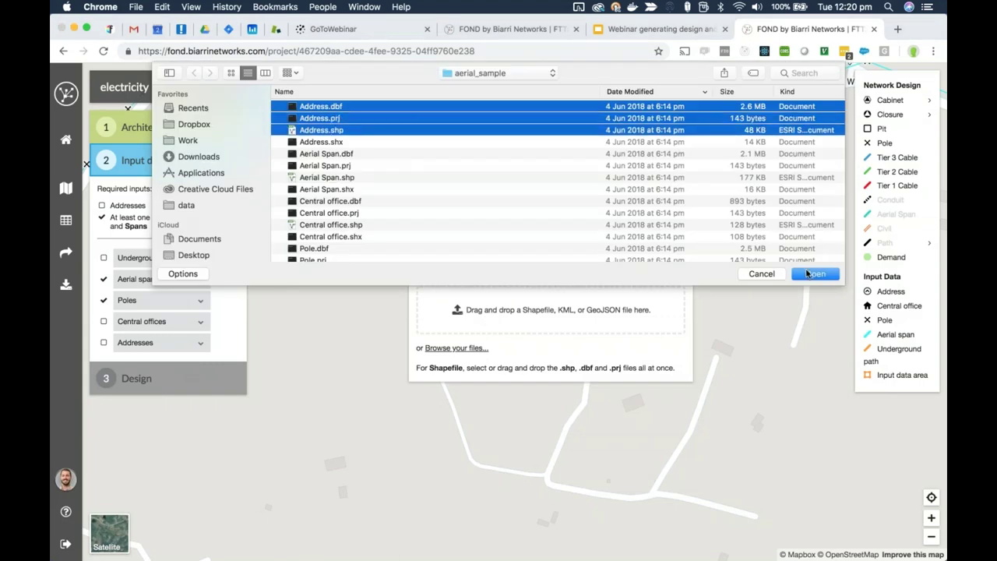
pyautogui.click(808, 276)
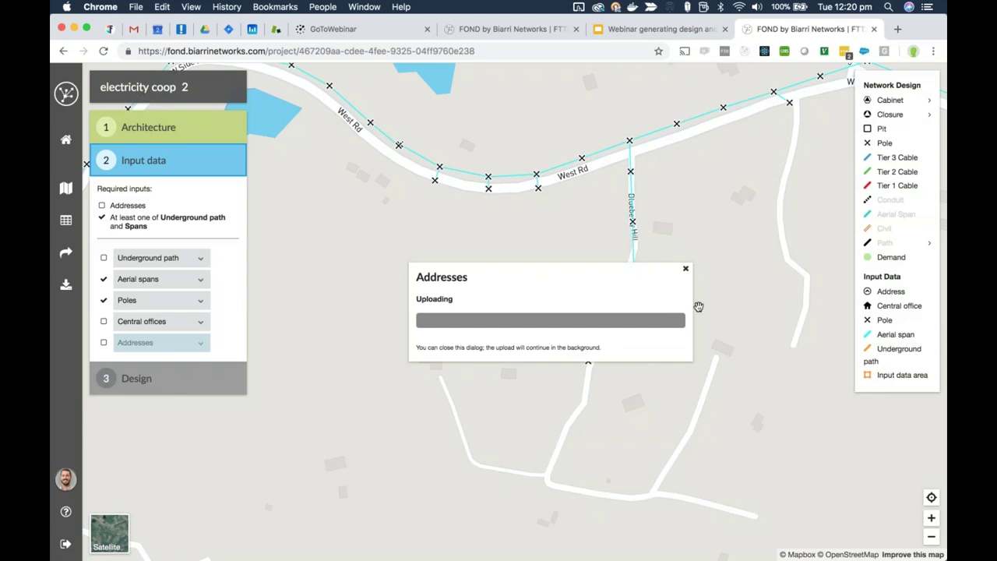
pyautogui.scroll(-1, 714, 316)
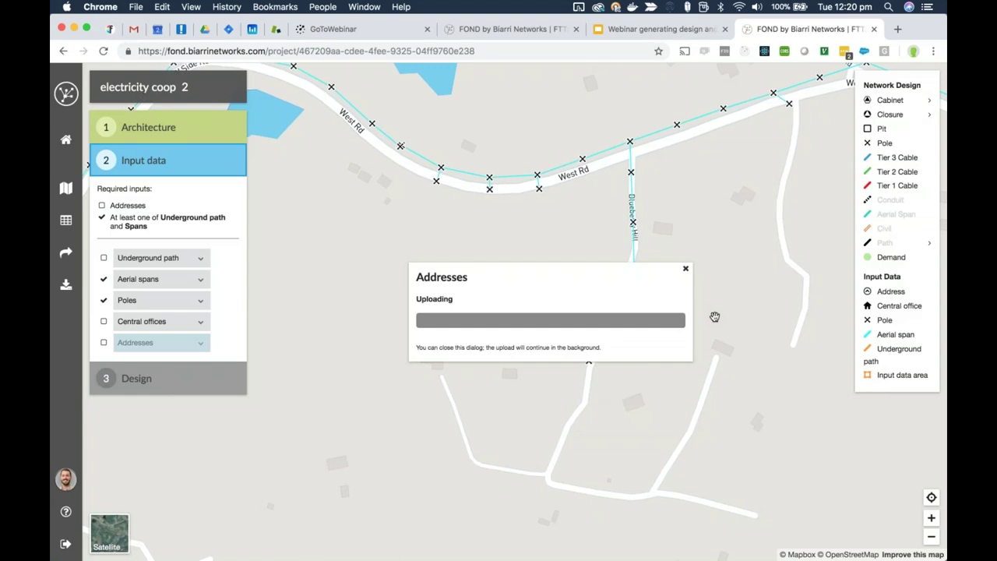
pyautogui.scroll(-2, 714, 316)
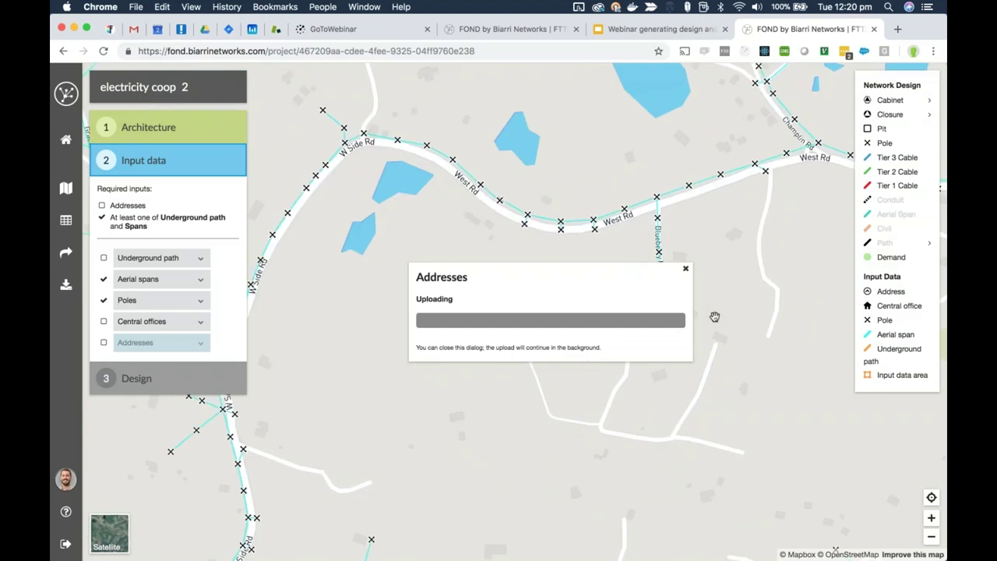
pyautogui.scroll(-2, 715, 316)
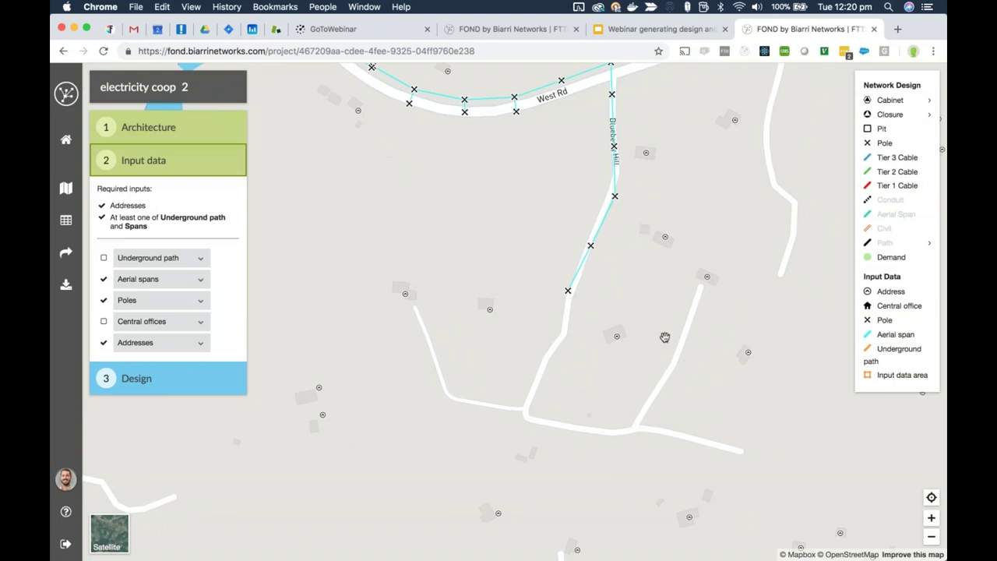
# Step: Upload Street.dbf, Street.prj and Street.shp as the underground path input
pyautogui.click(192, 260)
pyautogui.click(191, 280)
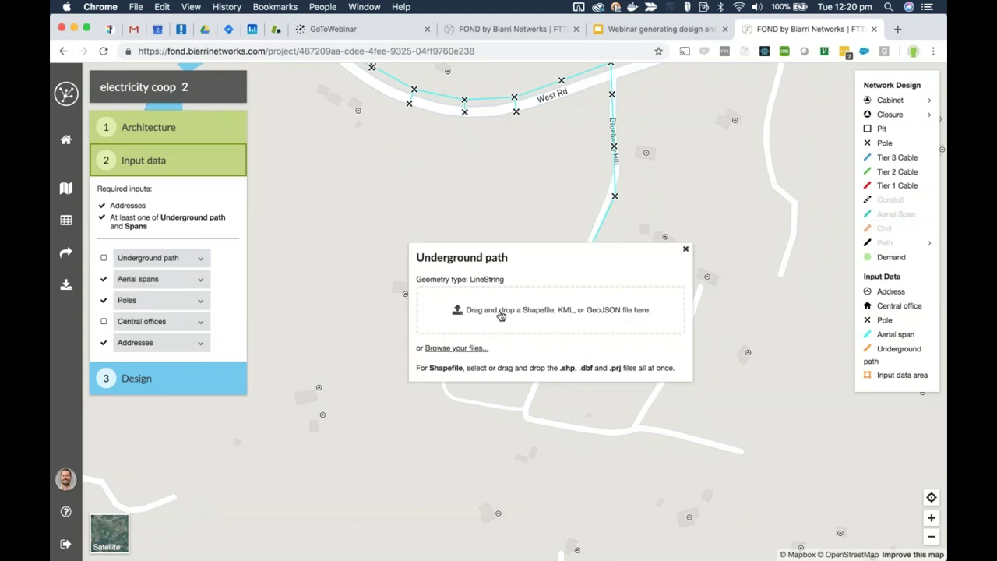
pyautogui.click(501, 314)
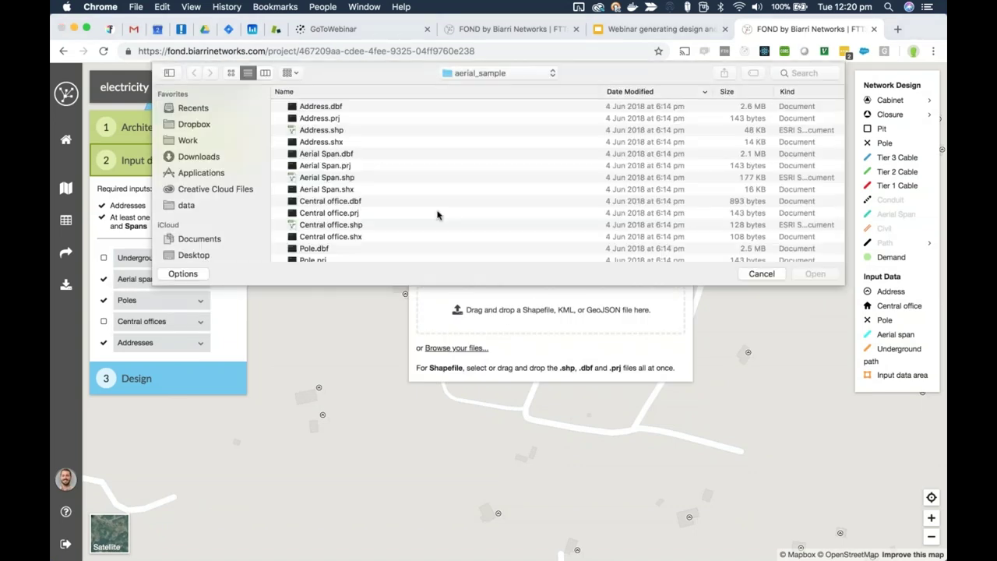
pyautogui.scroll(-3, 389, 218)
pyautogui.moveTo(345, 221); pyautogui.dragTo(347, 244)
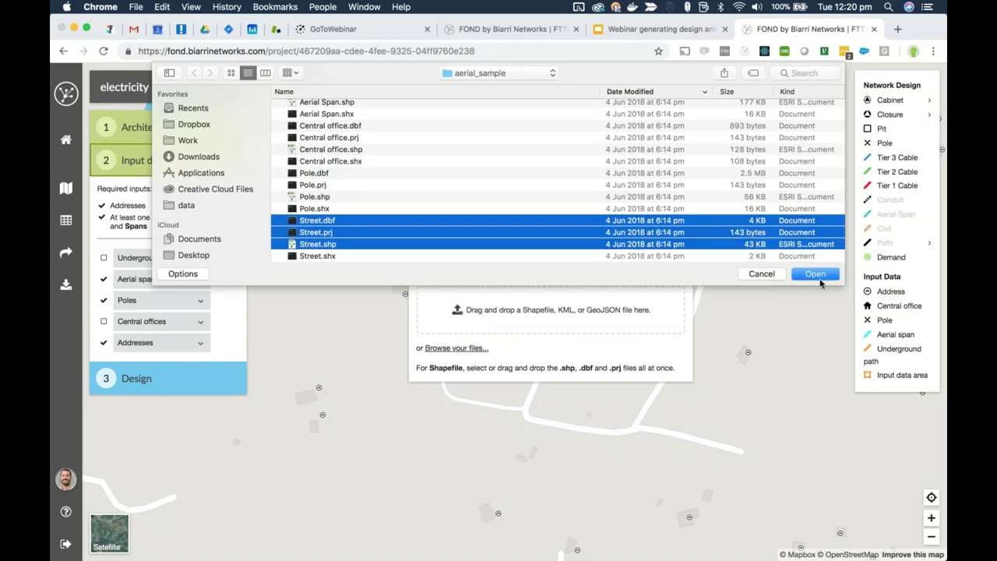
pyautogui.click(815, 274)
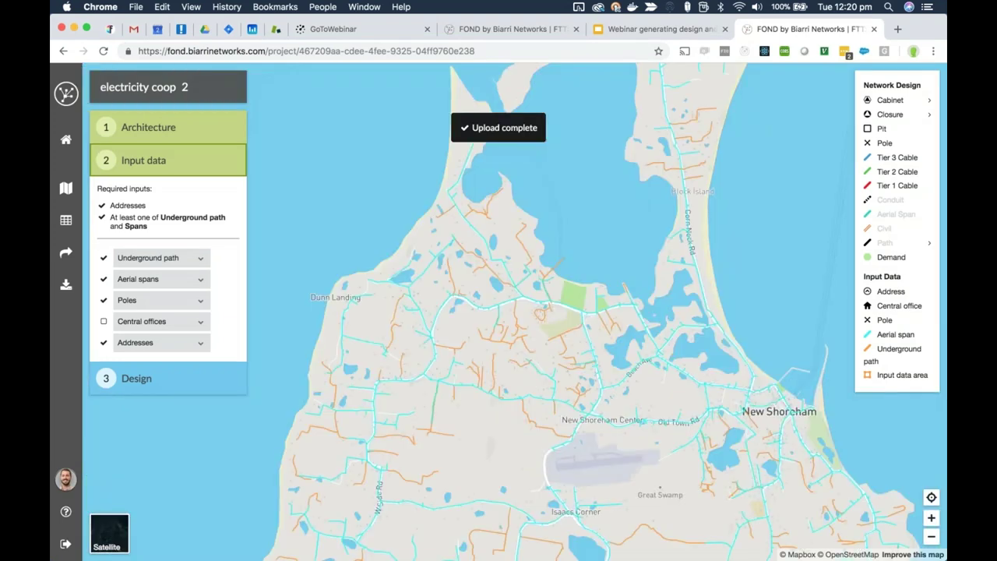
# Step: Draw a central office on West Rd north of New Shoreham Center and finish it
pyautogui.click(175, 322)
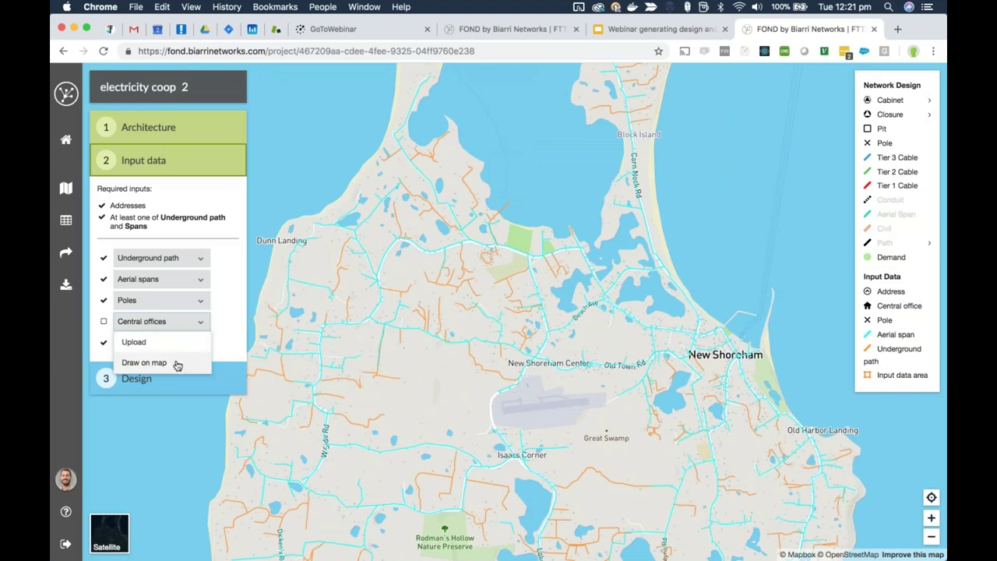
pyautogui.click(176, 365)
pyautogui.click(543, 265)
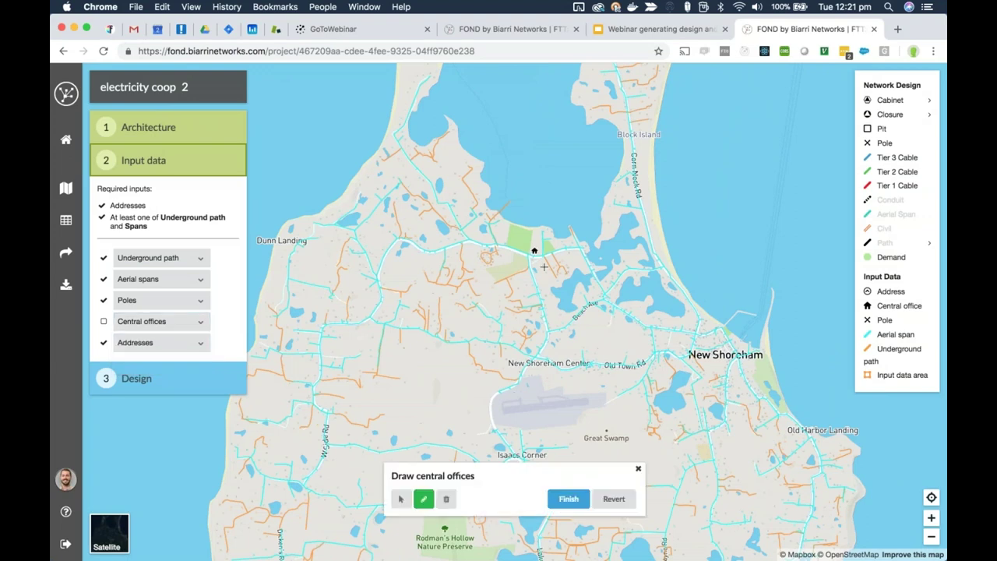
pyautogui.click(568, 499)
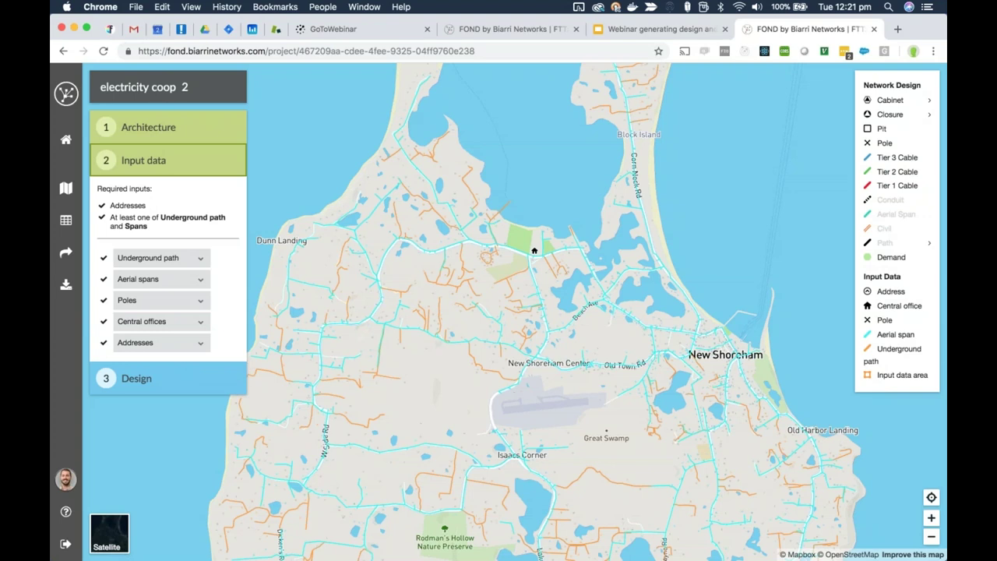
pyautogui.scroll(1, 475, 242)
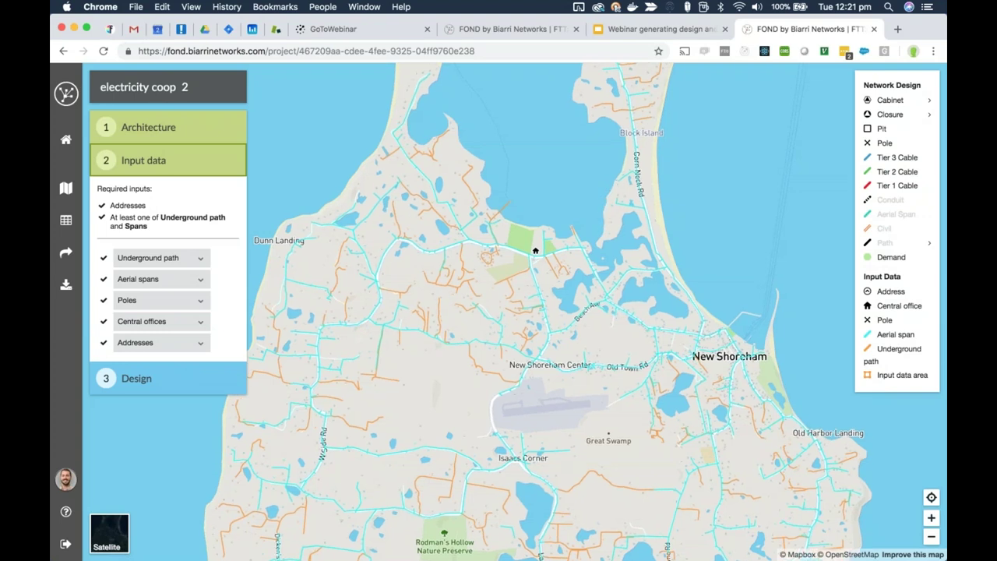
pyautogui.scroll(5, 432, 243)
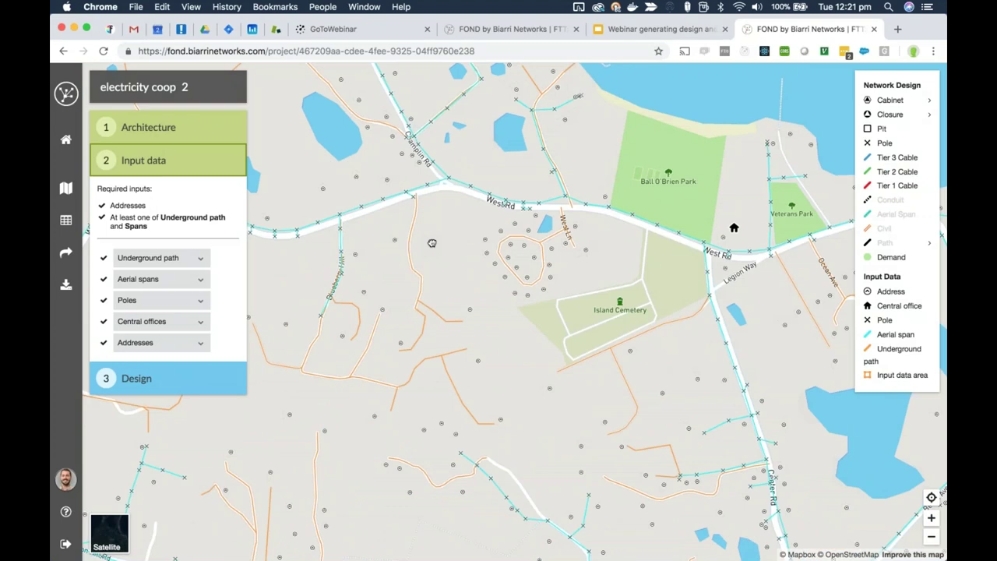
# Step: Start generating the electricity coop 2 fibre network design from the Design step
pyautogui.moveTo(465, 325); pyautogui.dragTo(585, 274)
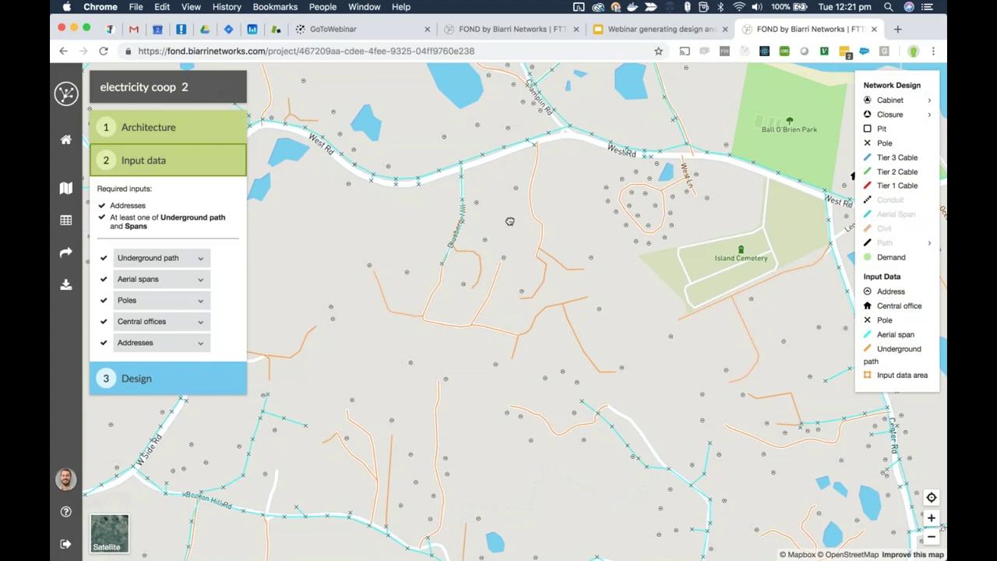
pyautogui.click(137, 378)
pyautogui.click(166, 226)
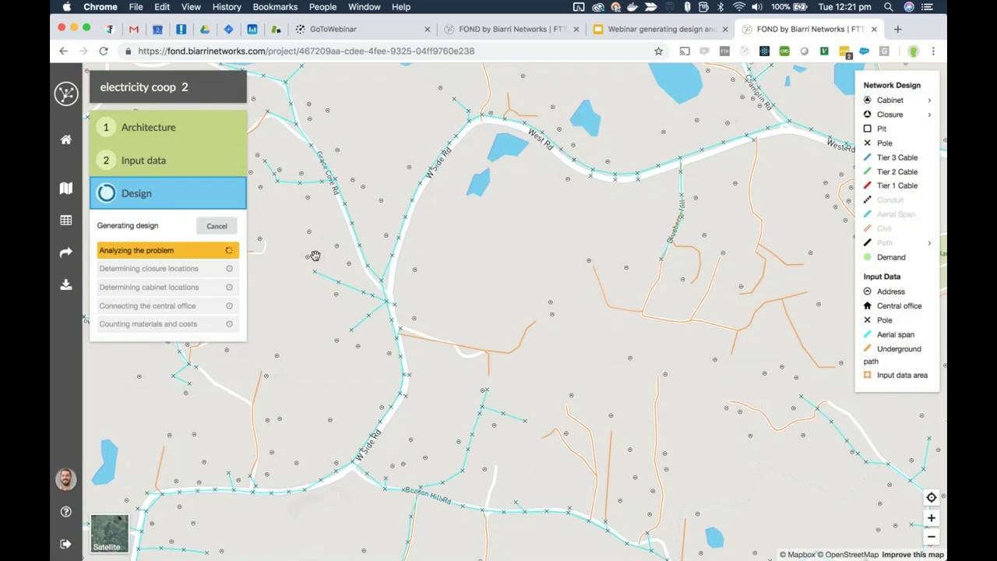
# Step: Reopen the Rural example 1 project from the Projects list to view its completed design
pyautogui.click(67, 141)
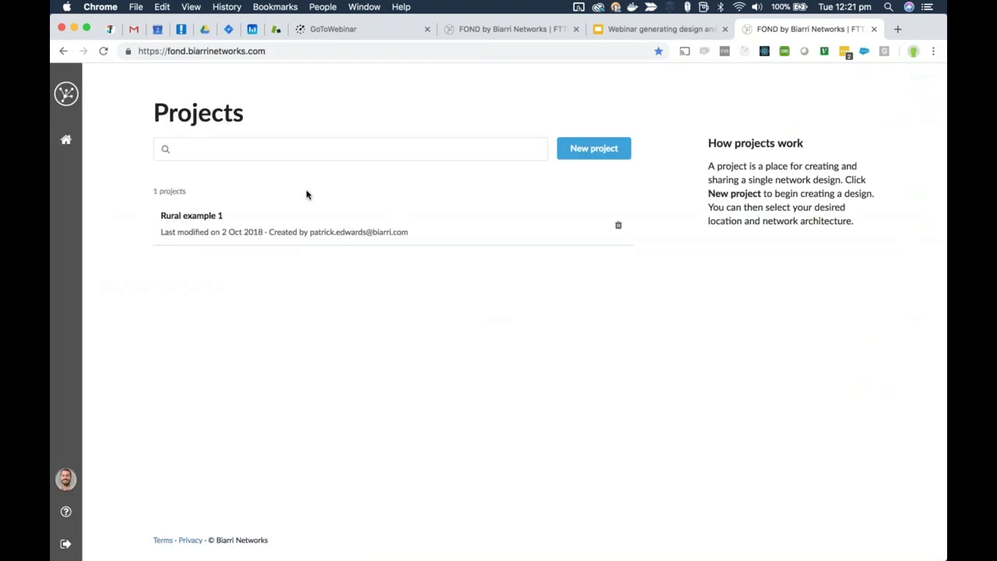
pyautogui.click(272, 221)
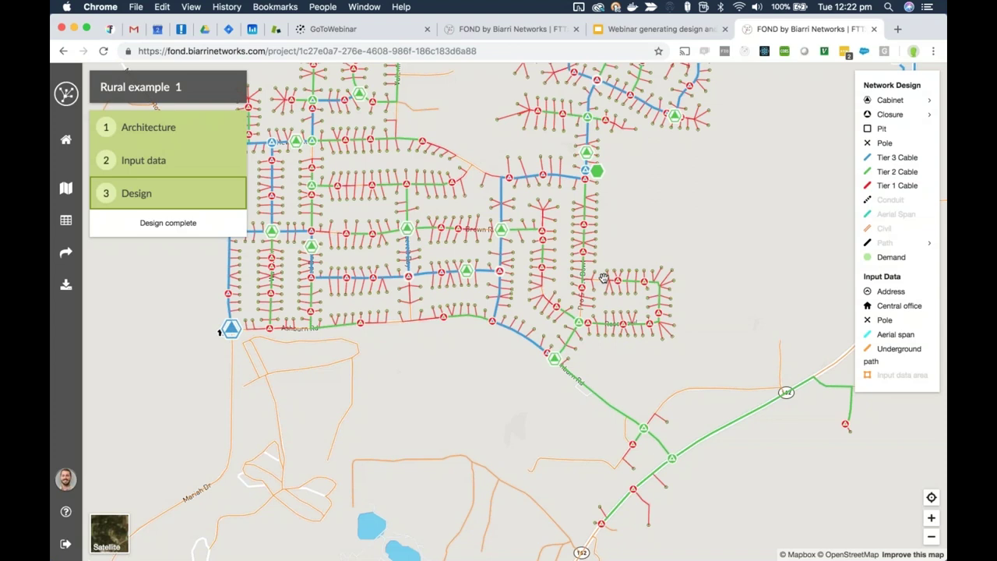
pyautogui.scroll(1, 604, 278)
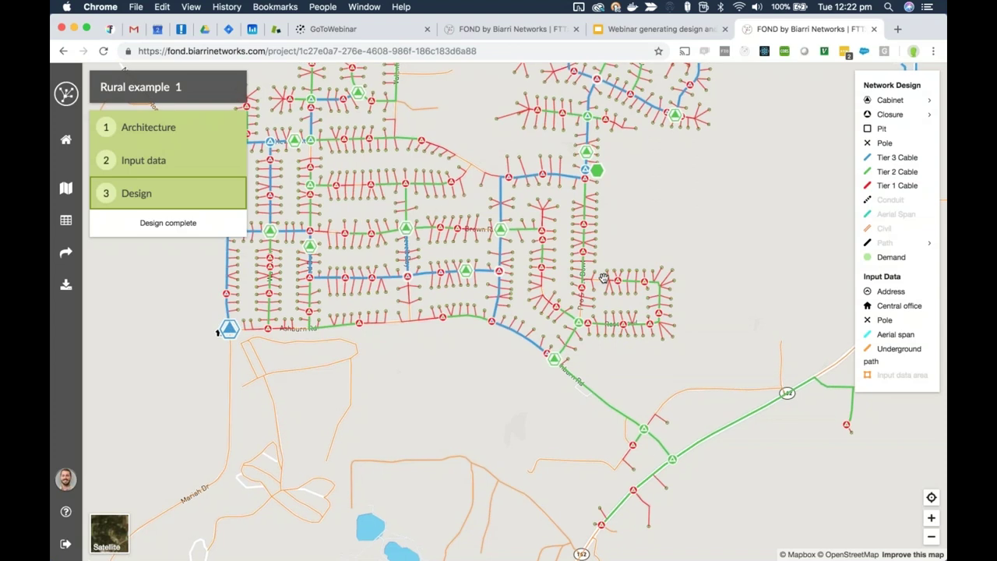
pyautogui.click(65, 140)
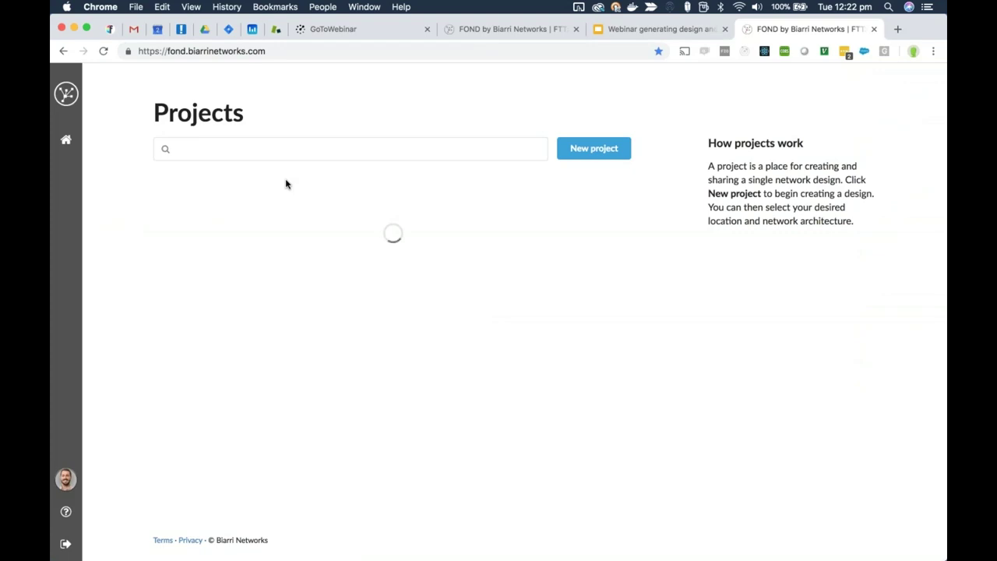
pyautogui.click(285, 222)
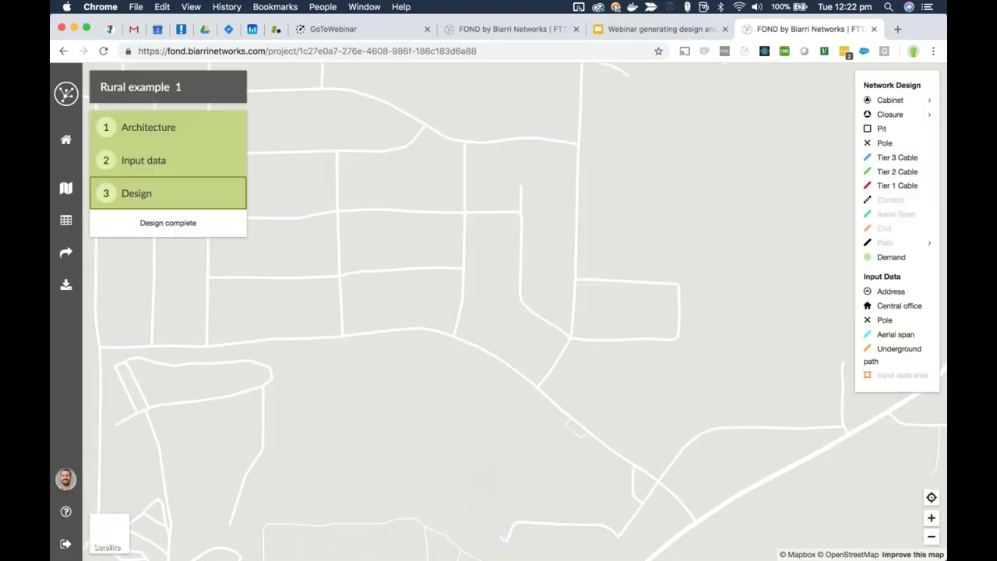
# Step: Return to the Projects list and open the Untitled project holding the Block Island design
pyautogui.click(65, 139)
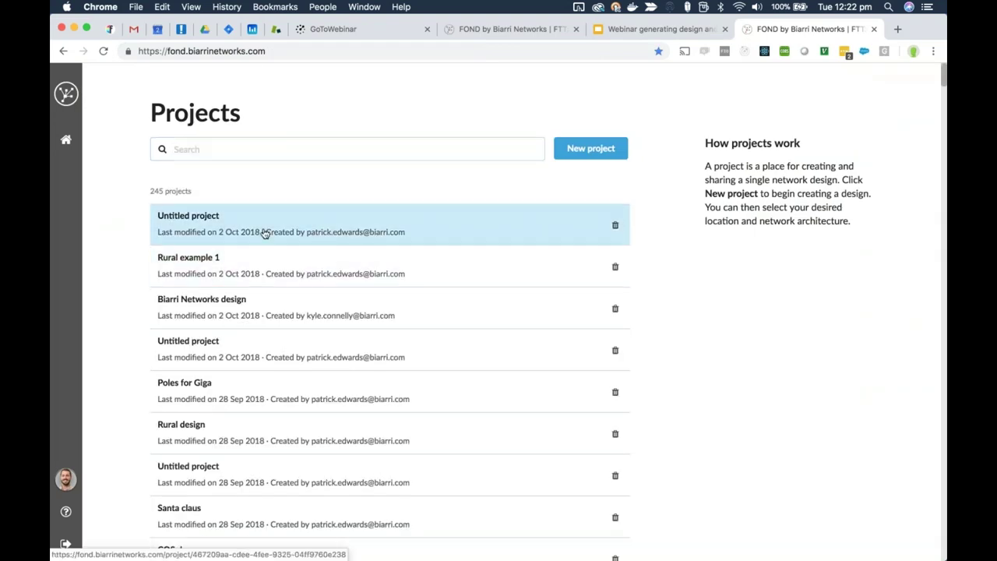
pyautogui.click(264, 233)
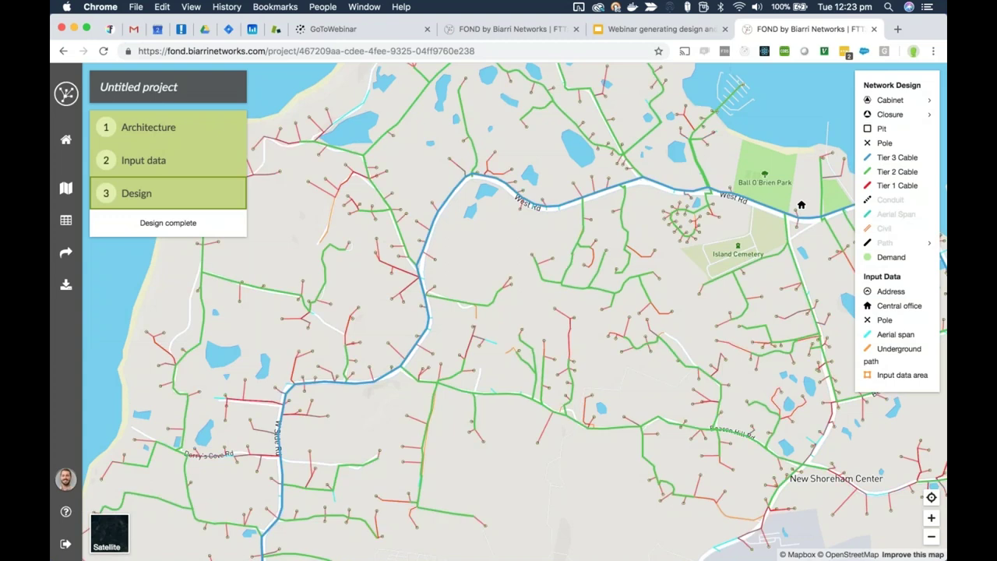
# Step: Pan and zoom around Beacon Hill Rd to inspect the generated closures and drop cables
pyautogui.moveTo(650, 293); pyautogui.dragTo(544, 248)
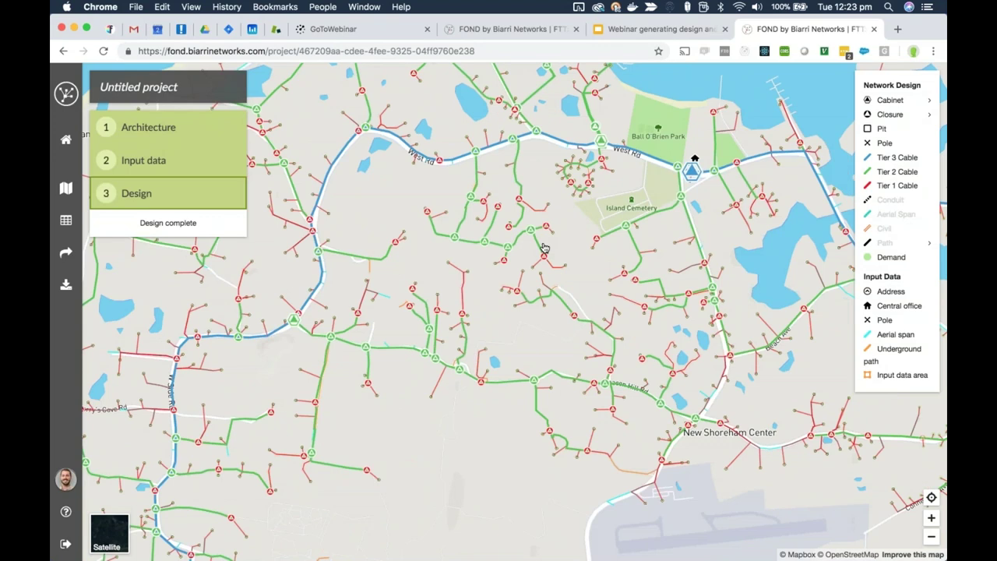
pyautogui.moveTo(446, 319); pyautogui.dragTo(536, 306)
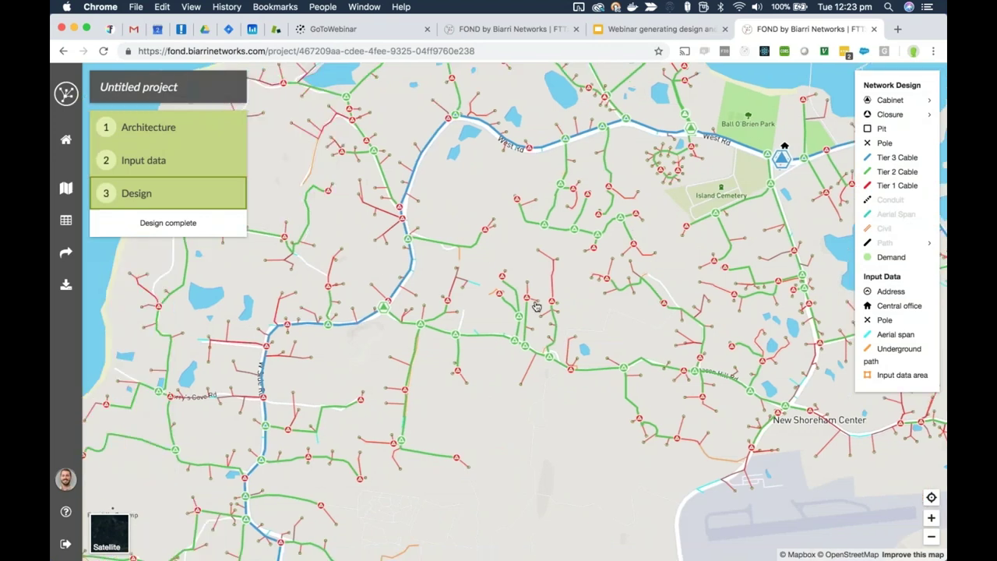
pyautogui.scroll(5, 536, 306)
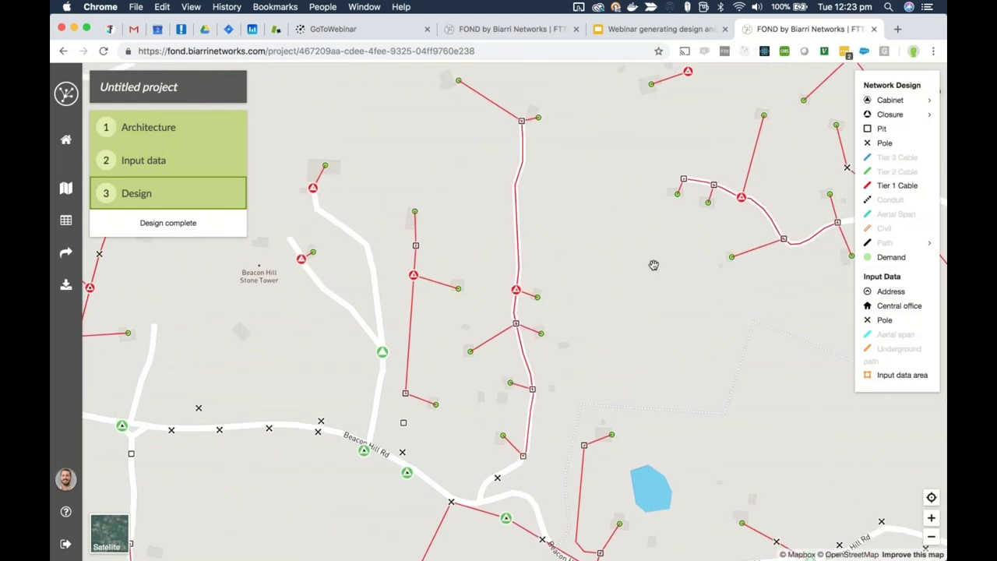
pyautogui.scroll(-1, 653, 264)
# Step: Follow the tier 1 drop cables, then zoom out to the island-wide tier 3 cable loop
pyautogui.moveTo(654, 264); pyautogui.dragTo(440, 268)
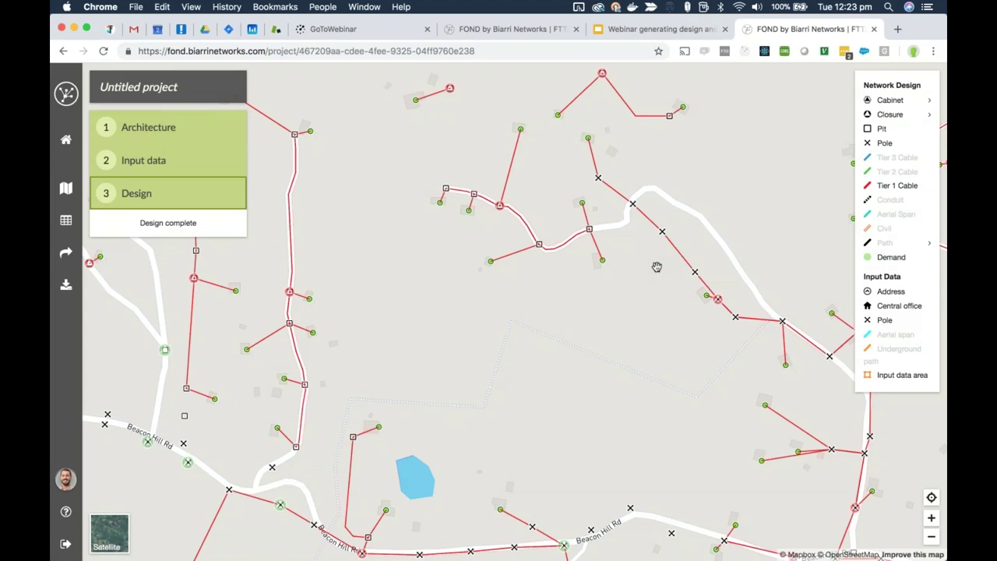
pyautogui.scroll(-2, 656, 267)
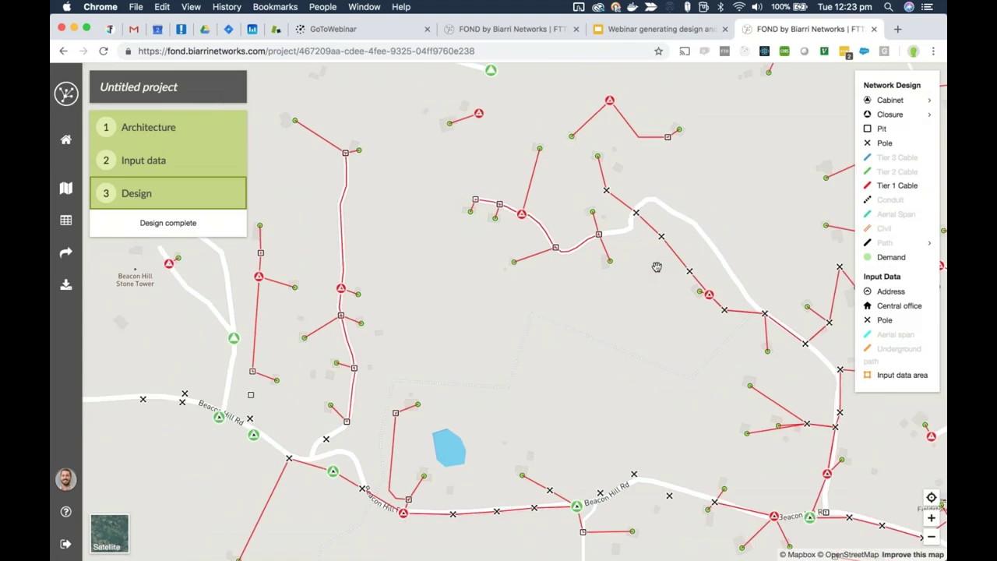
pyautogui.scroll(-3, 656, 267)
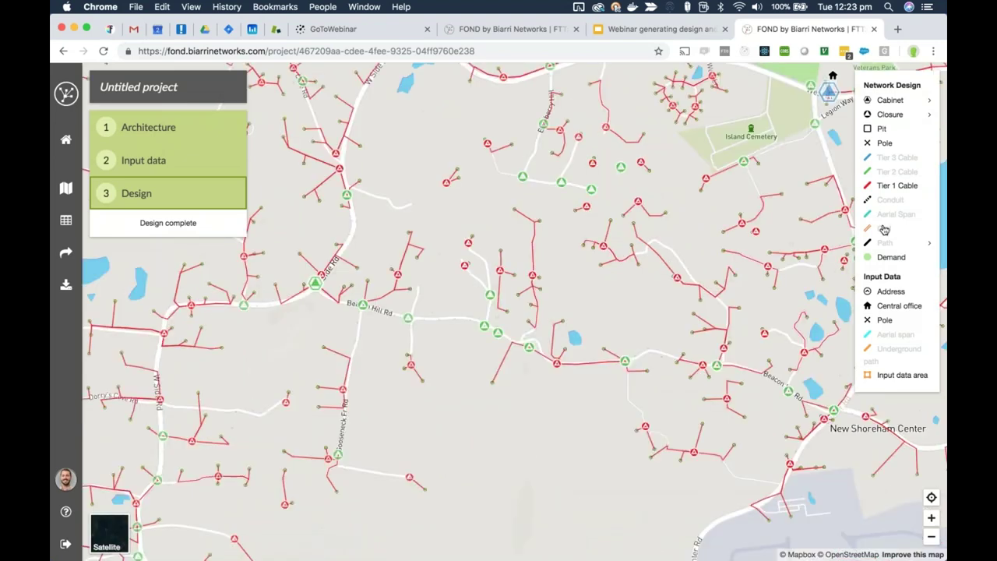